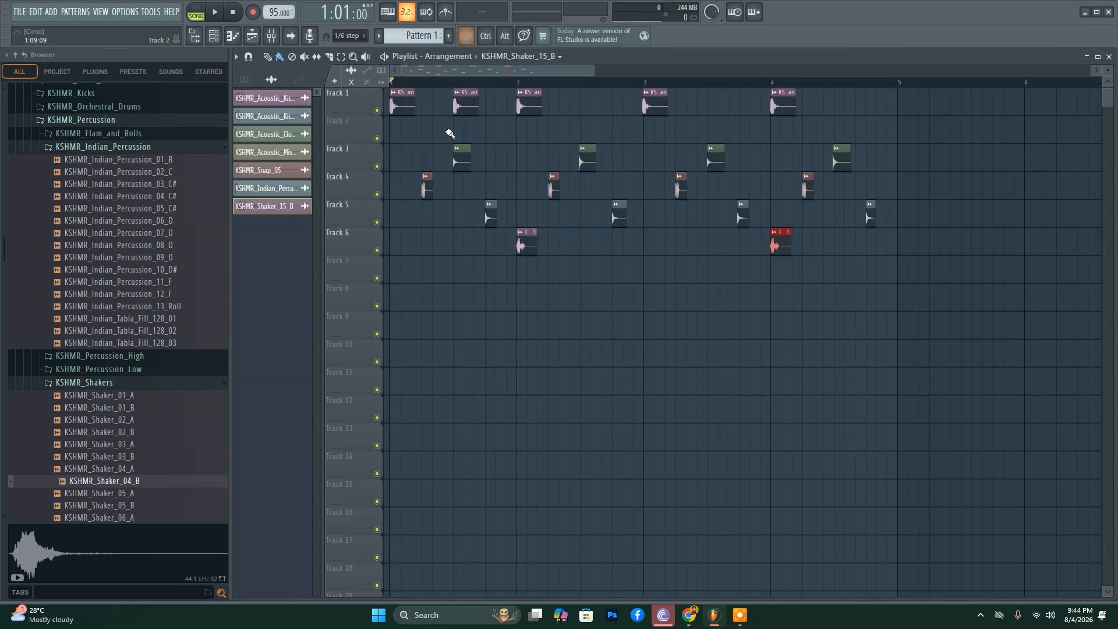
ctrl+scroll(553, 137, up, 3)
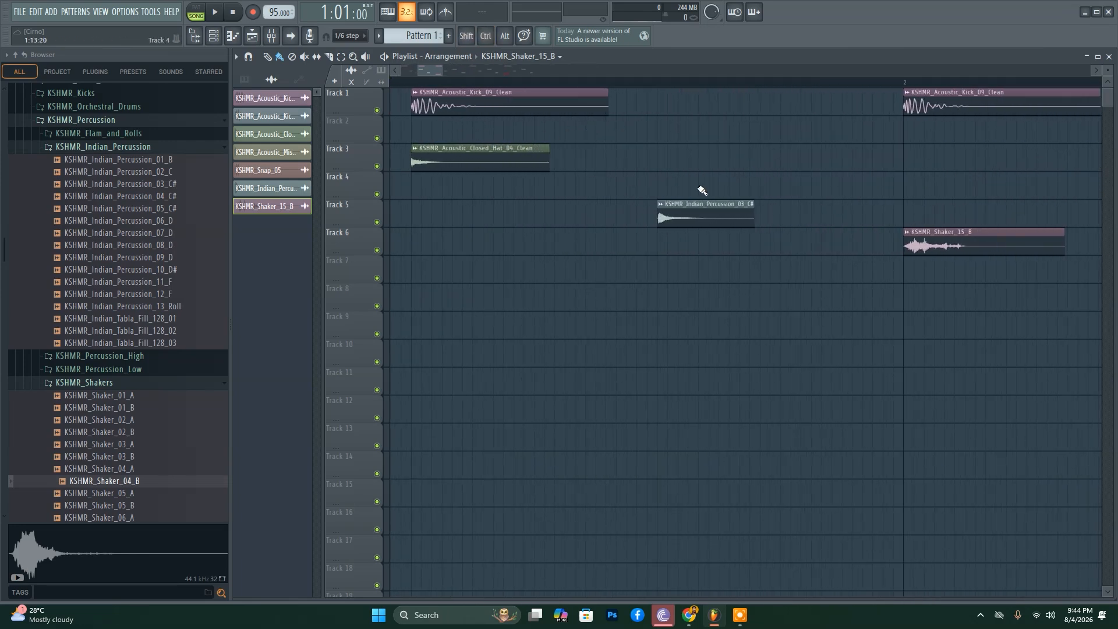
ctrl+scroll(845, 245, down, 3)
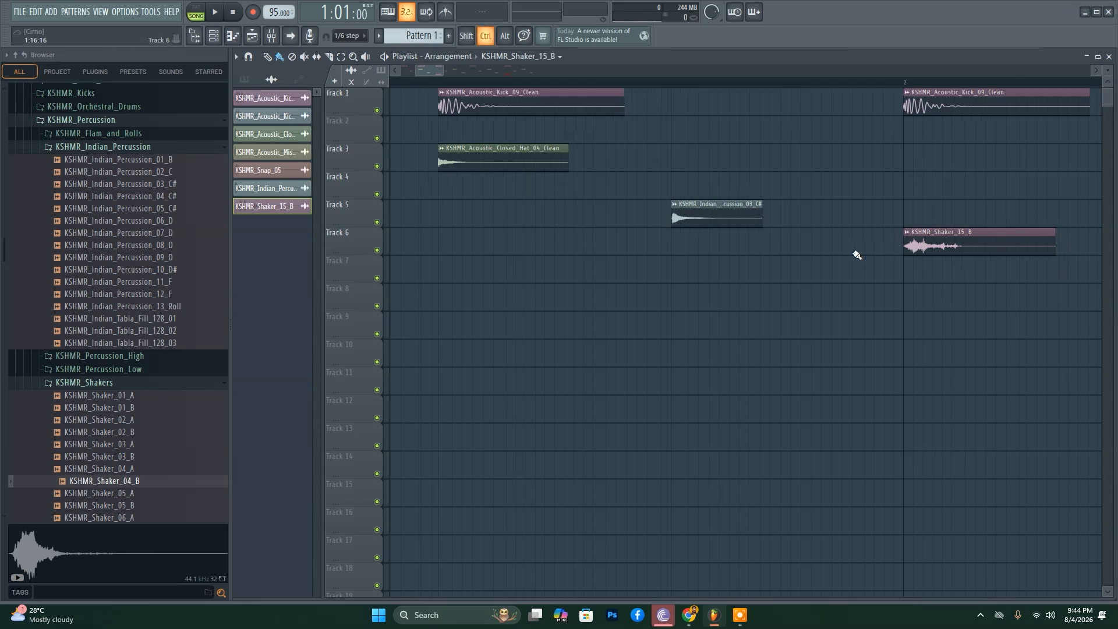
ctrl+scroll(464, 177, down, 2)
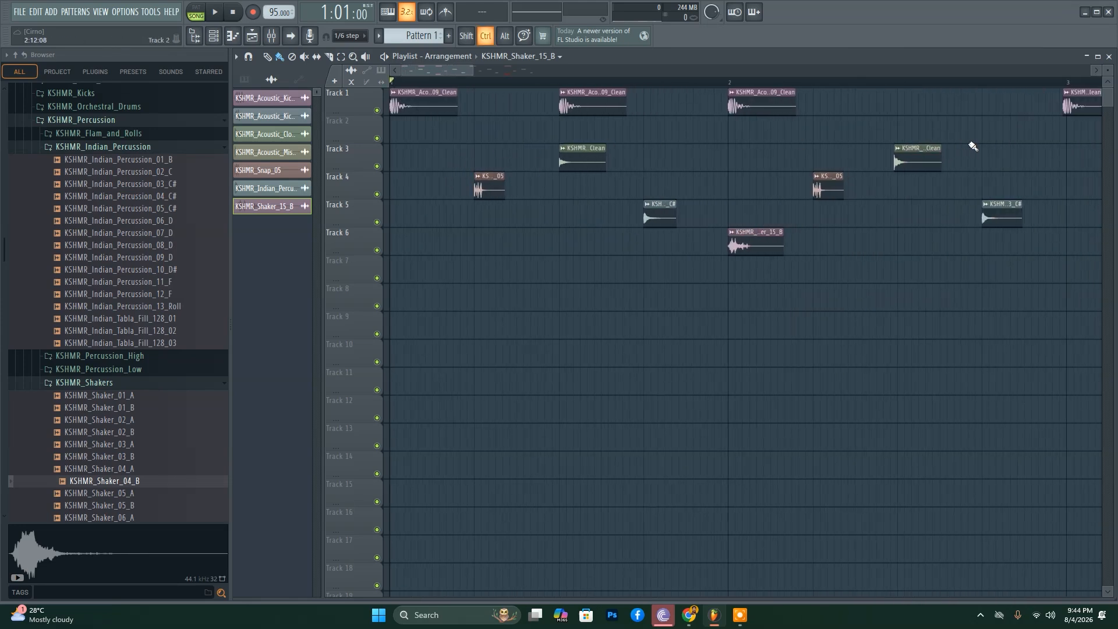
ctrl+scroll(793, 209, down, 3)
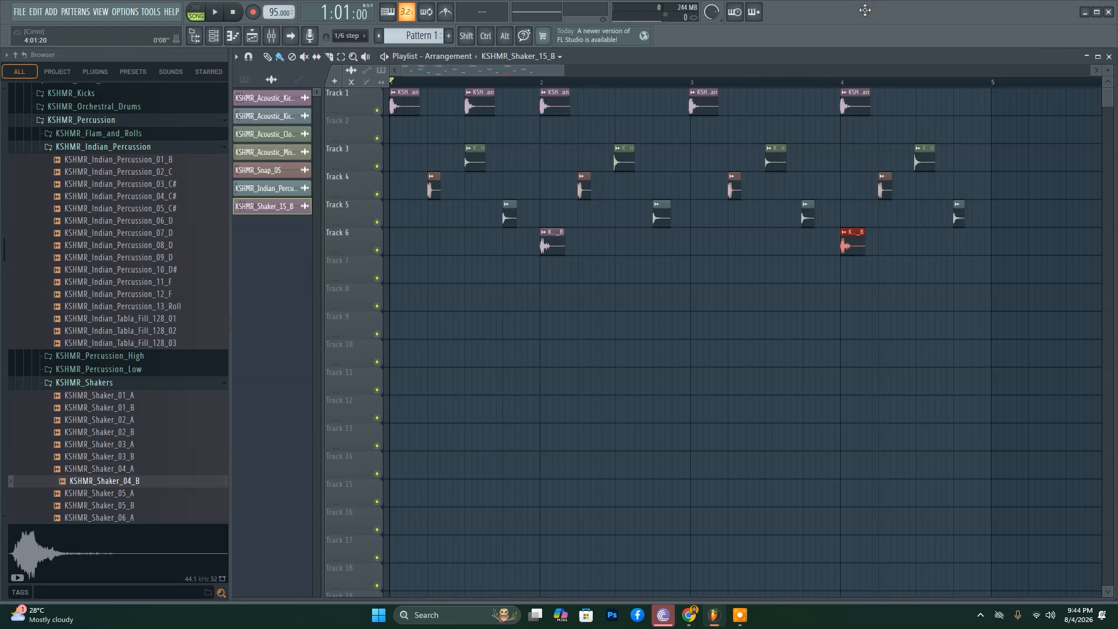
- Open the mixer, move it over the middle of the playlist and select the Insert 2 track
key(F9)
drag(583, 167, 656, 174)
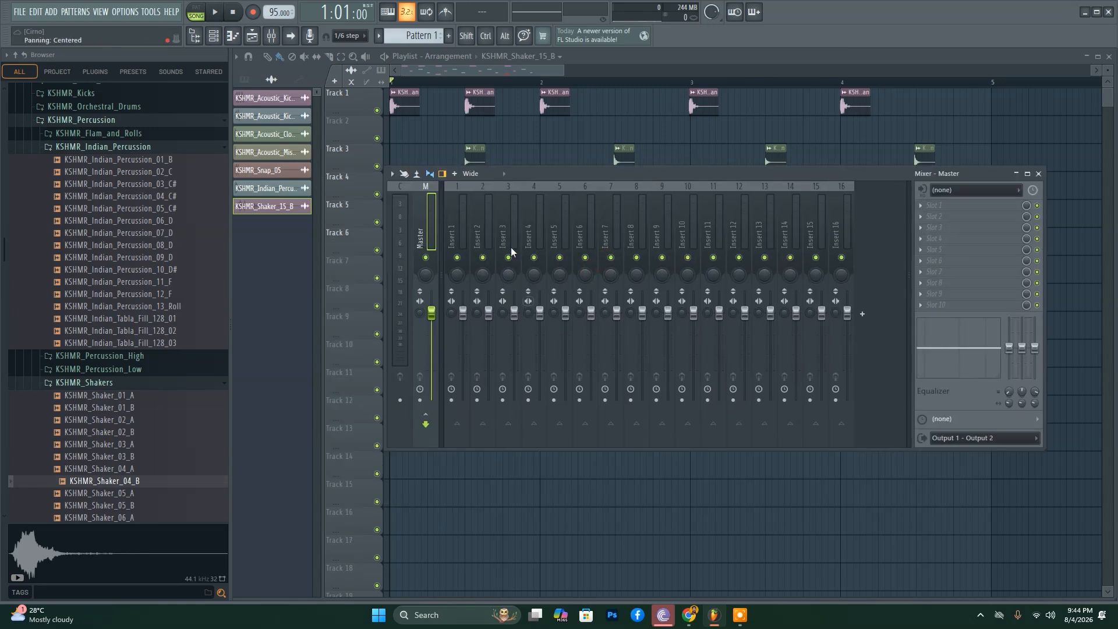
click(481, 213)
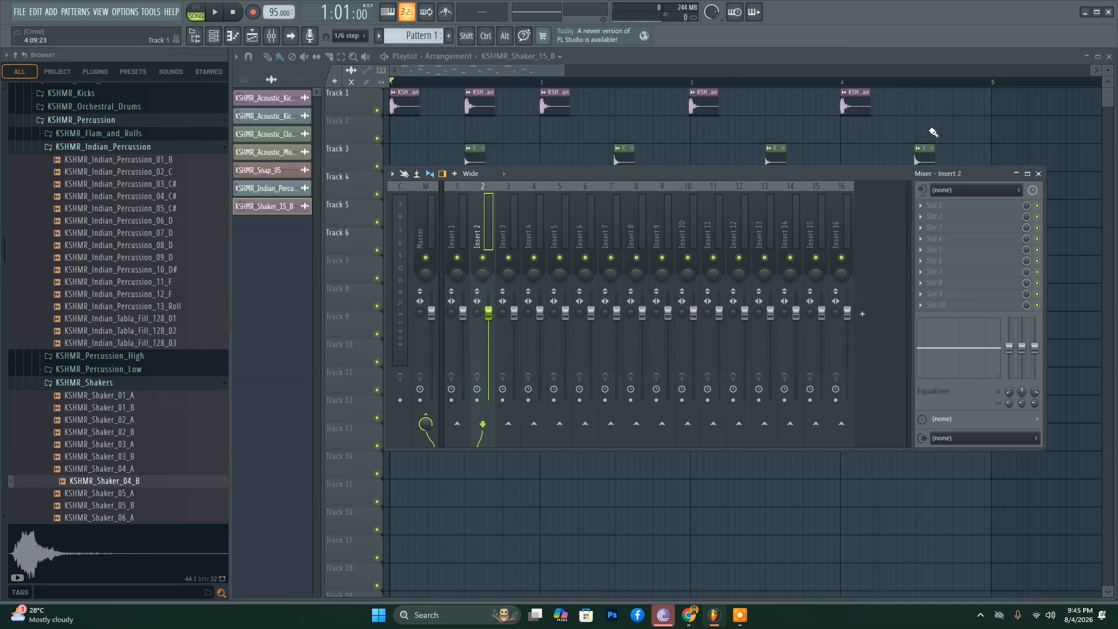
scroll(488, 313, down, 1)
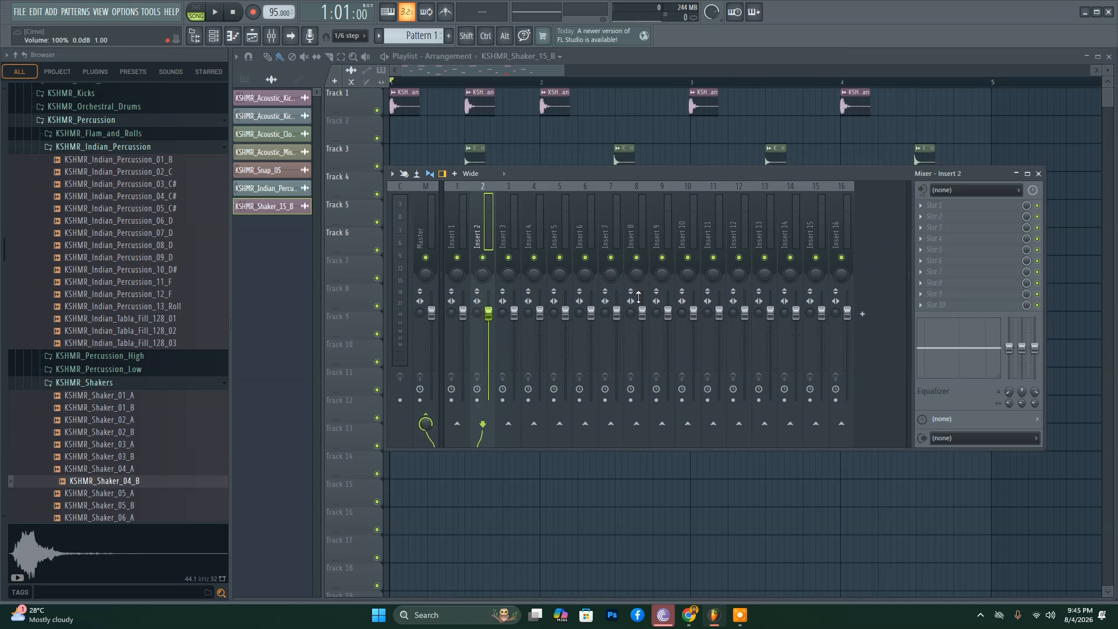
click(422, 243)
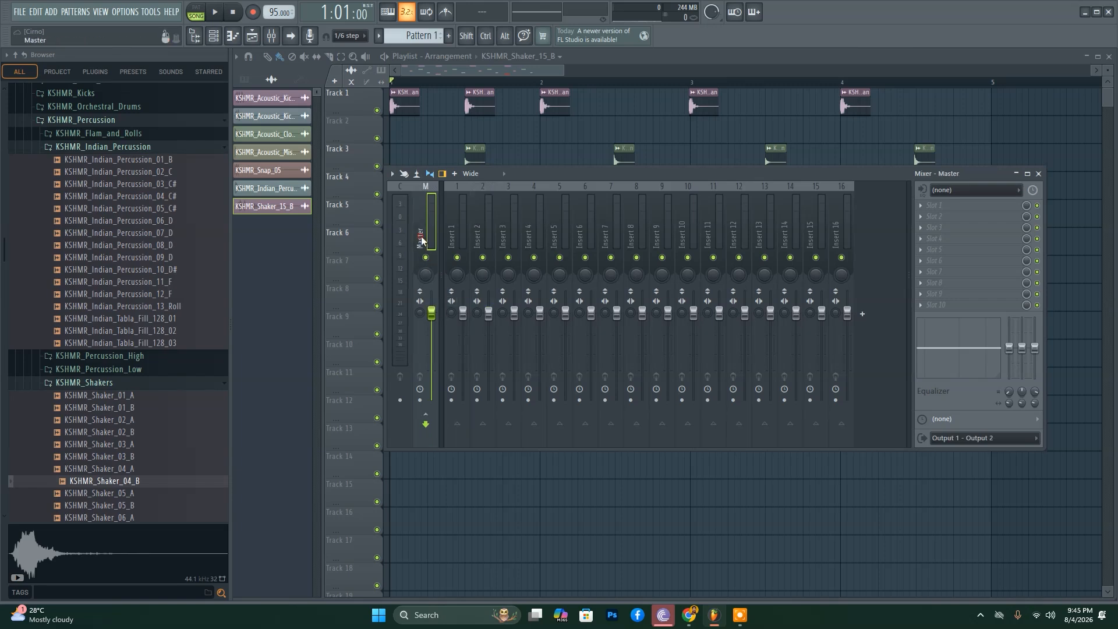
click(489, 231)
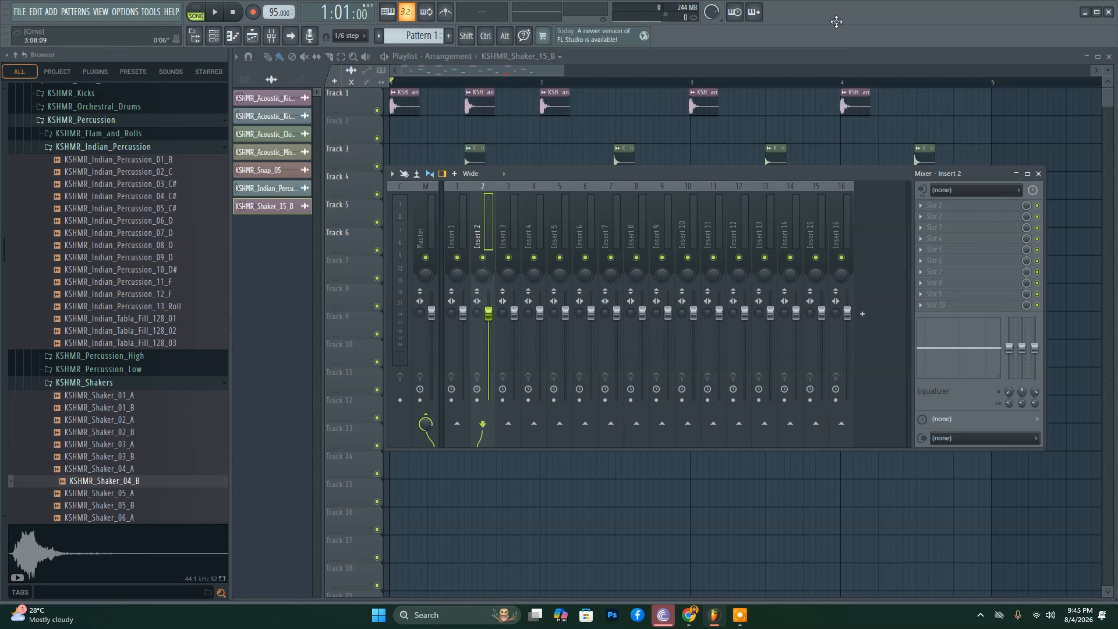
- Add a new pattern and route all seven channels in the channel rack to mixer tracks 1 to 7
key(F4)
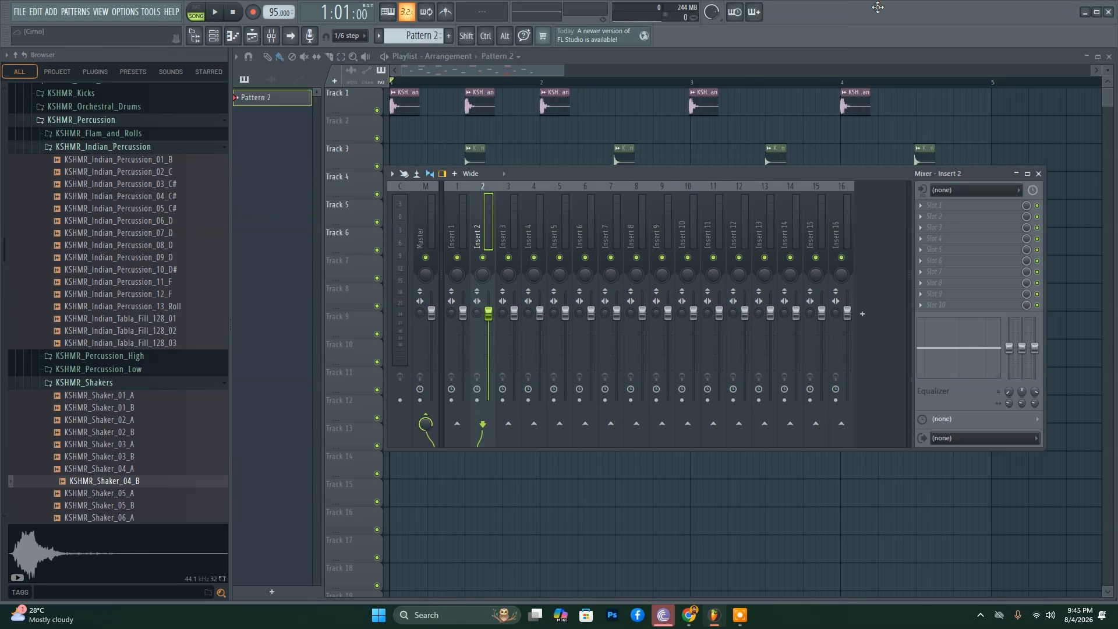
key(F6)
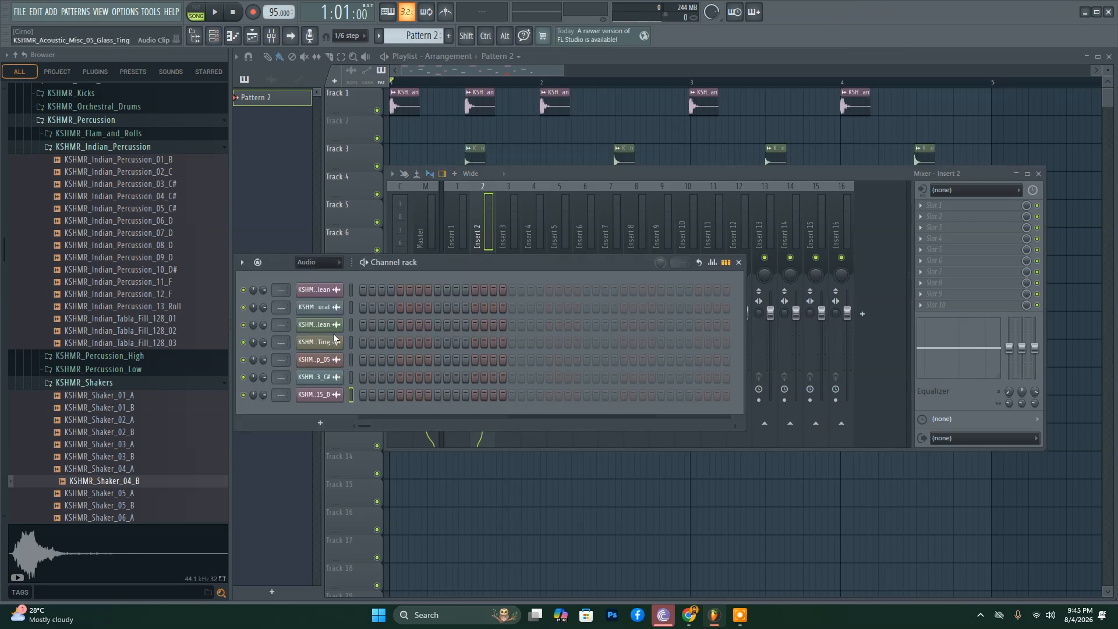
drag(351, 289, 348, 397)
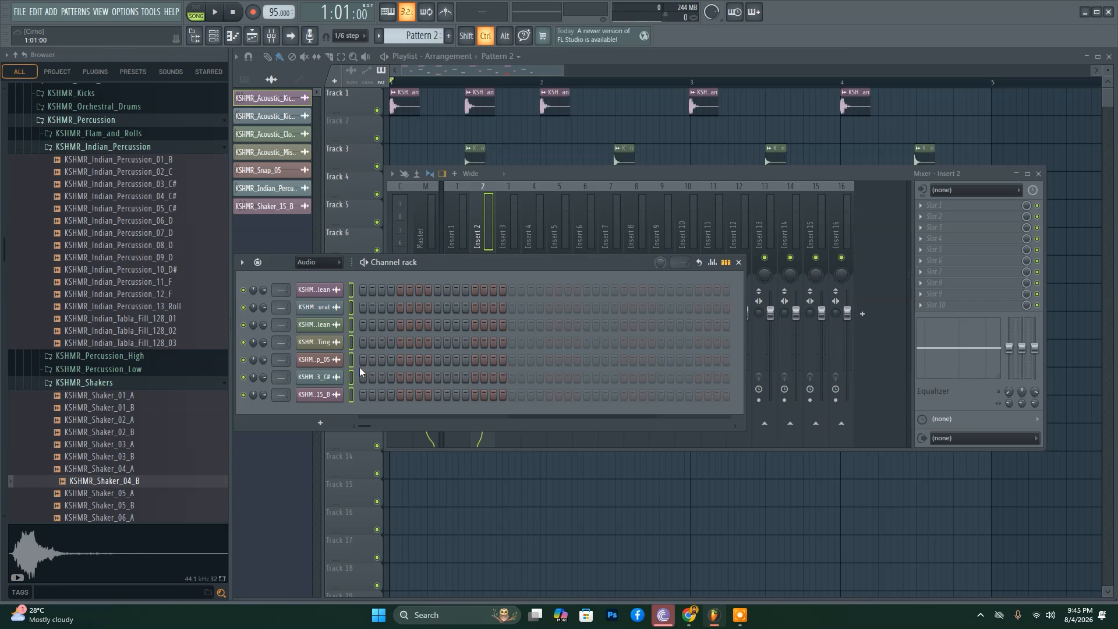
key(ctrl+l)
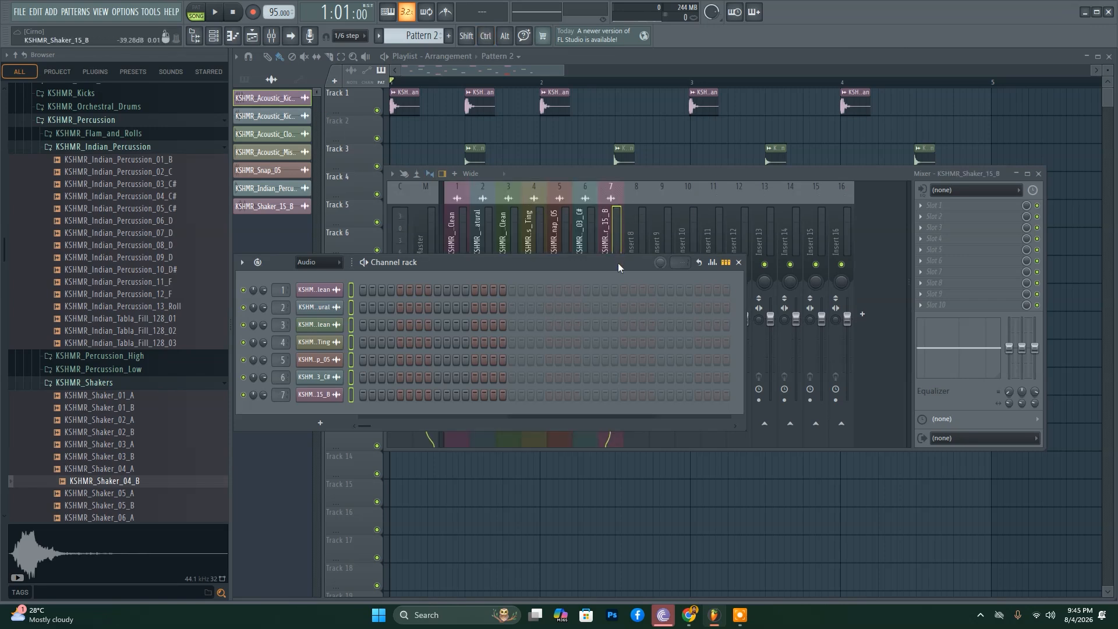
drag(618, 262, 630, 383)
- Rename mixer track 1 to Acoustic_Kick by removing the KSHMR prefix and the 09_Clean ending
click(458, 214)
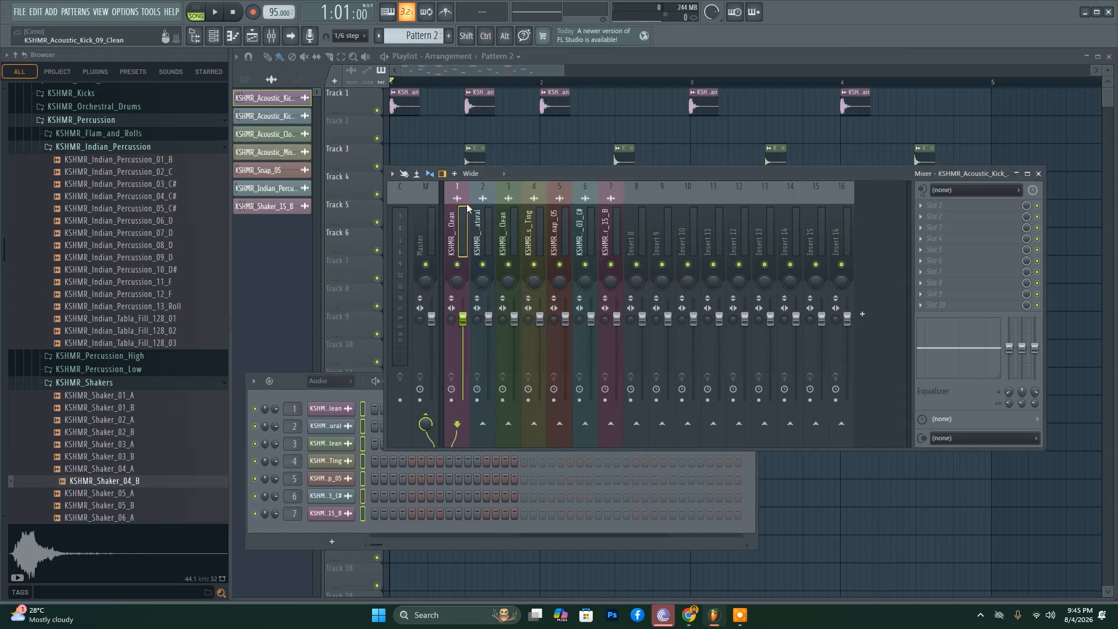
double_click(467, 204)
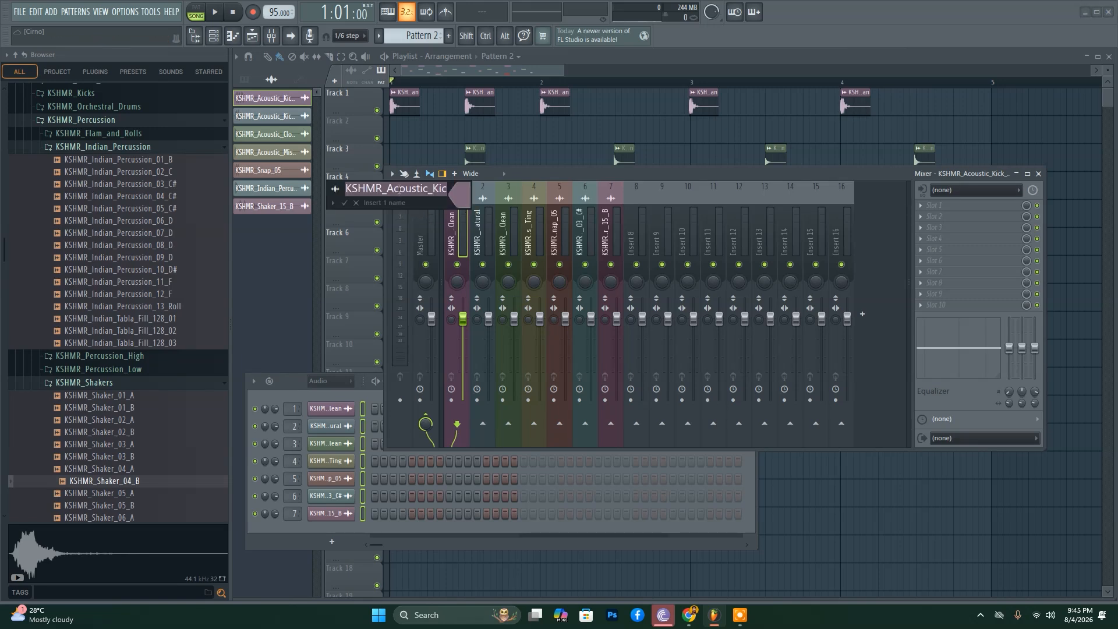
click(399, 189)
drag(387, 188, 338, 189)
key(BackSpace)
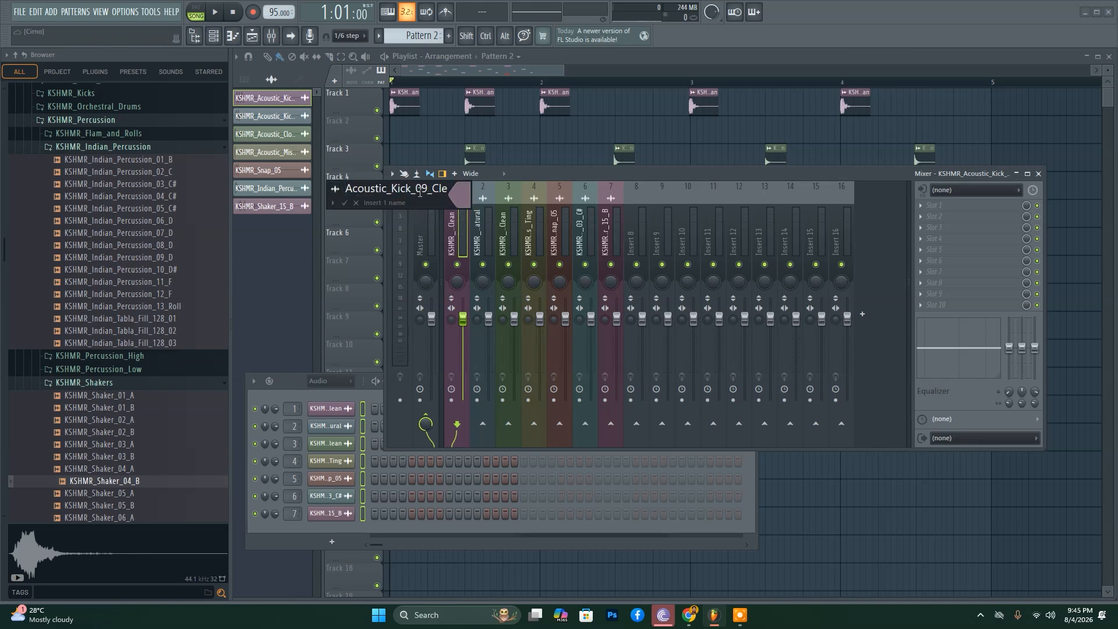
drag(412, 190, 472, 194)
key(BackSpace)
key(Return)
- Rename mixer track 2 to Acoustic_Kick_Natural by removing the KSHMR prefix and the number
click(476, 233)
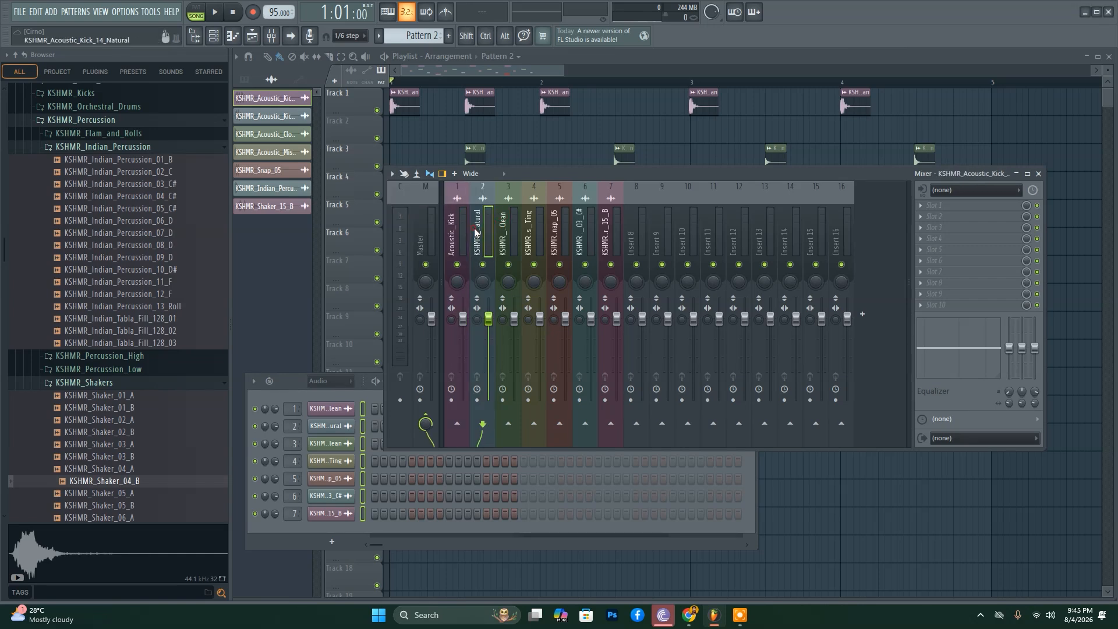
double_click(475, 233)
click(417, 213)
drag(399, 214, 356, 214)
key(BackSpace)
drag(441, 214, 429, 213)
key(BackSpace)
key(BackSpace)
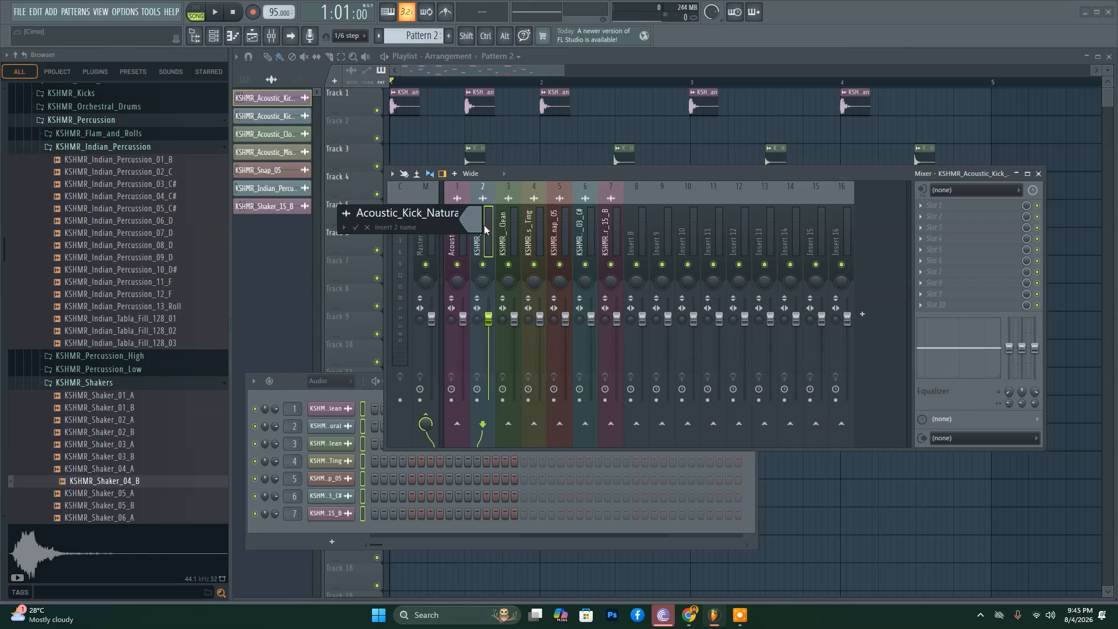
key(Return)
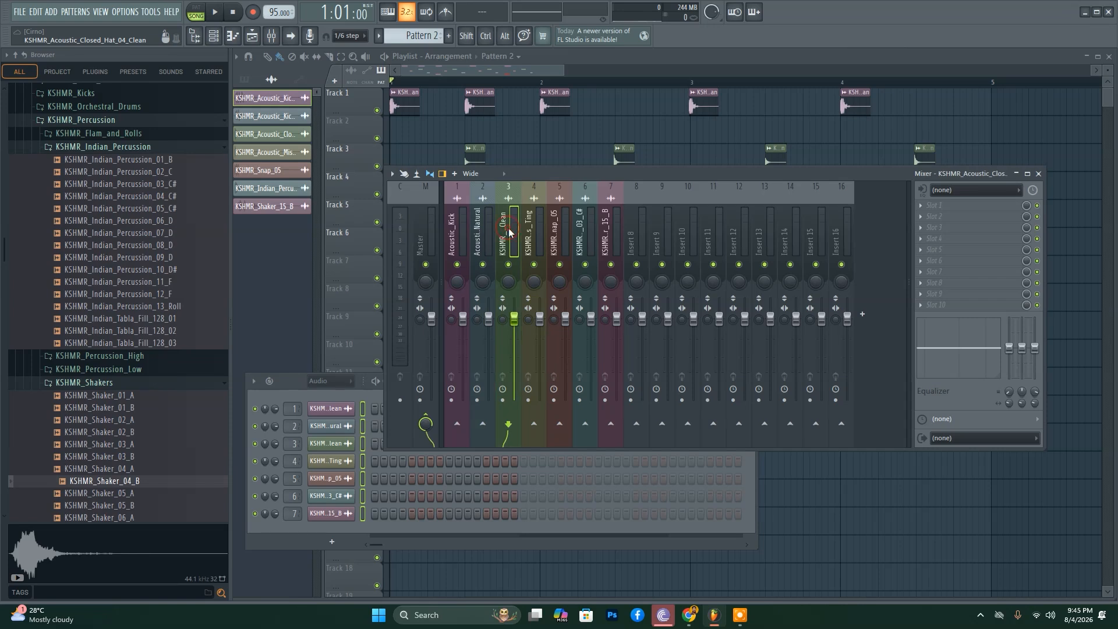
- Rename mixer track 3 to Acoustic_Closed, leaving its colour as it is
double_click(508, 228)
click(442, 216)
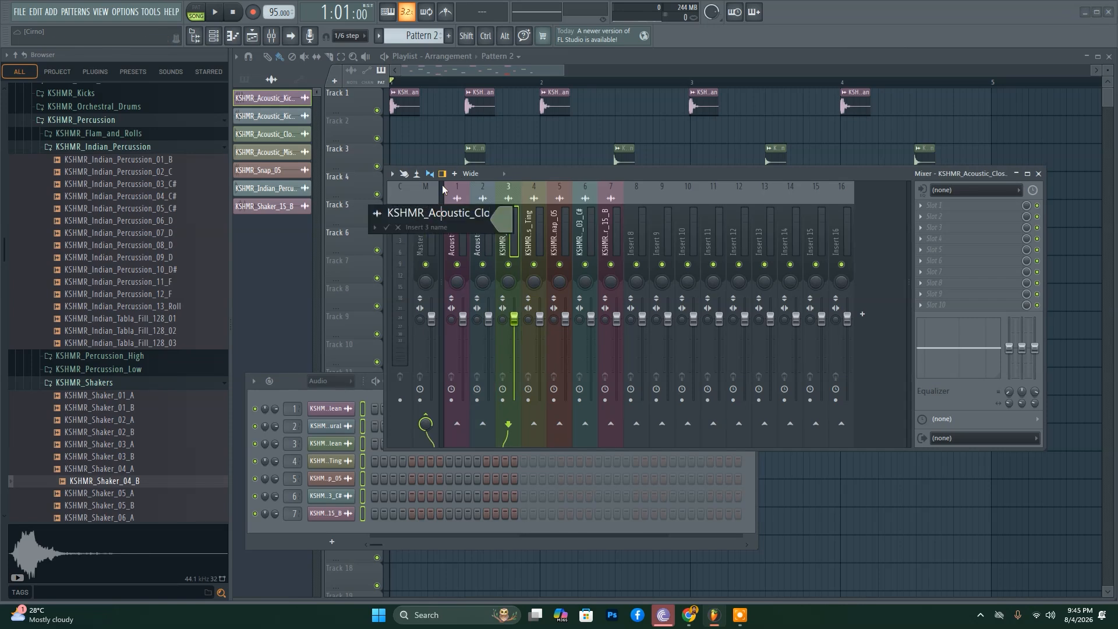
click(504, 219)
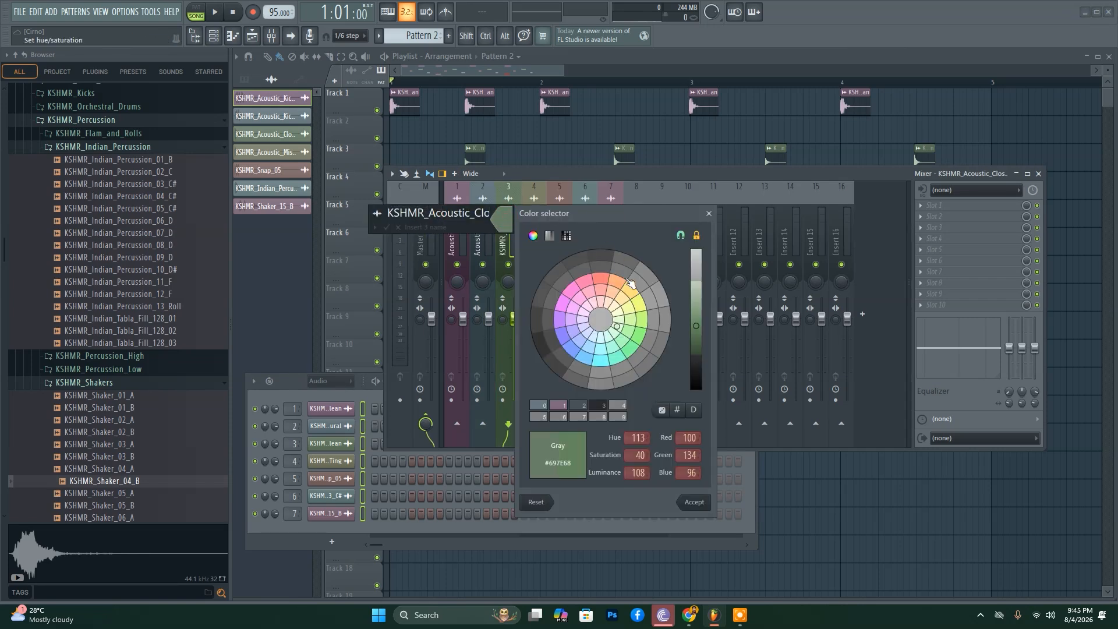
click(708, 213)
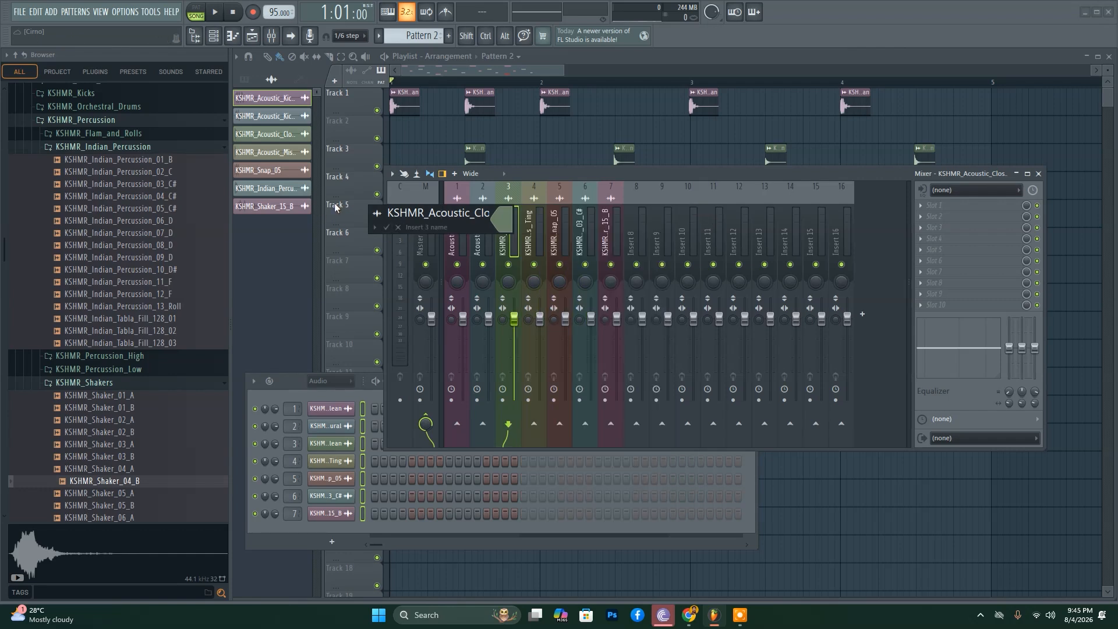
key(shift+Home)
key(BackSpace)
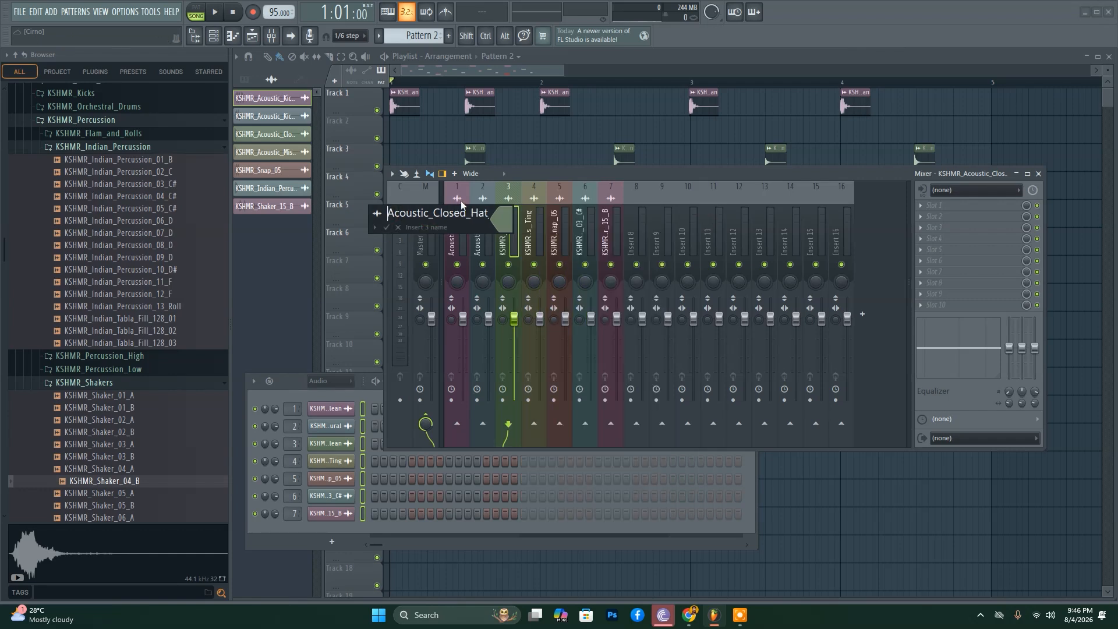
drag(468, 216, 525, 216)
key(BackSpace)
key(Return)
- Rename mixer track 4 to Acoustic_Misc by removing the KSHMR prefix and the 05_Glass_Ting ending
click(524, 232)
key(F2)
click(477, 215)
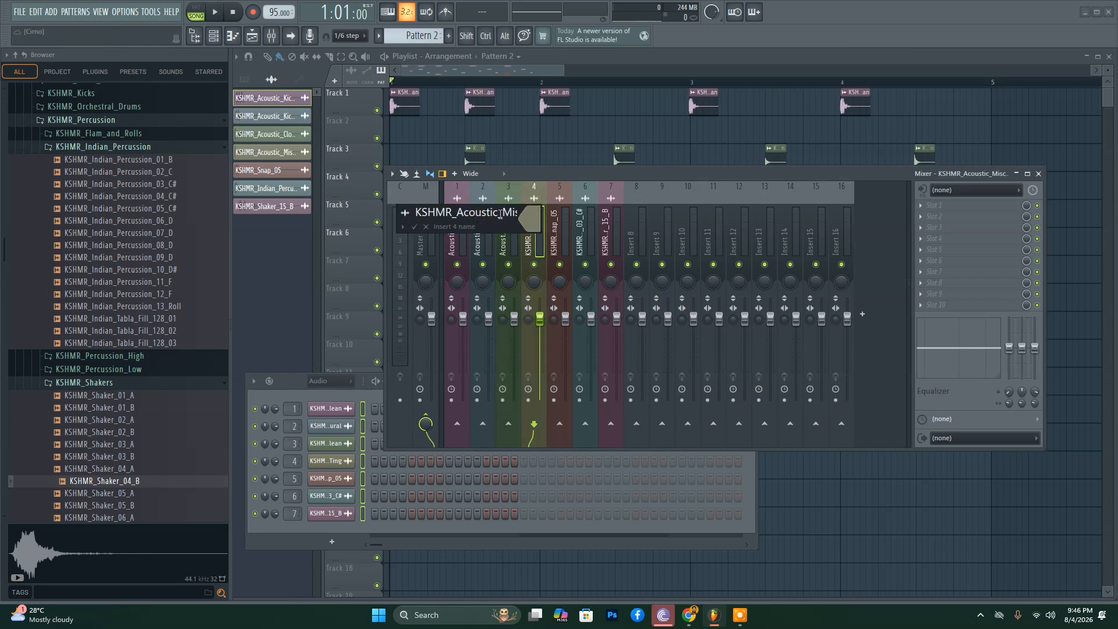
drag(457, 217, 352, 199)
key(BackSpace)
drag(486, 217, 571, 215)
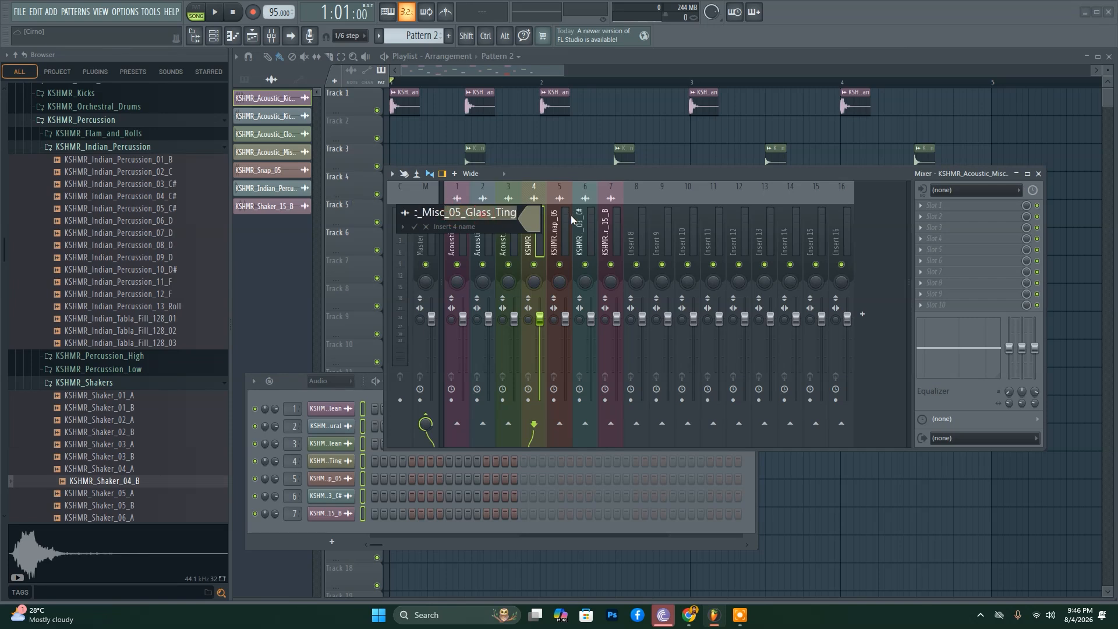
key(BackSpace)
key(Return)
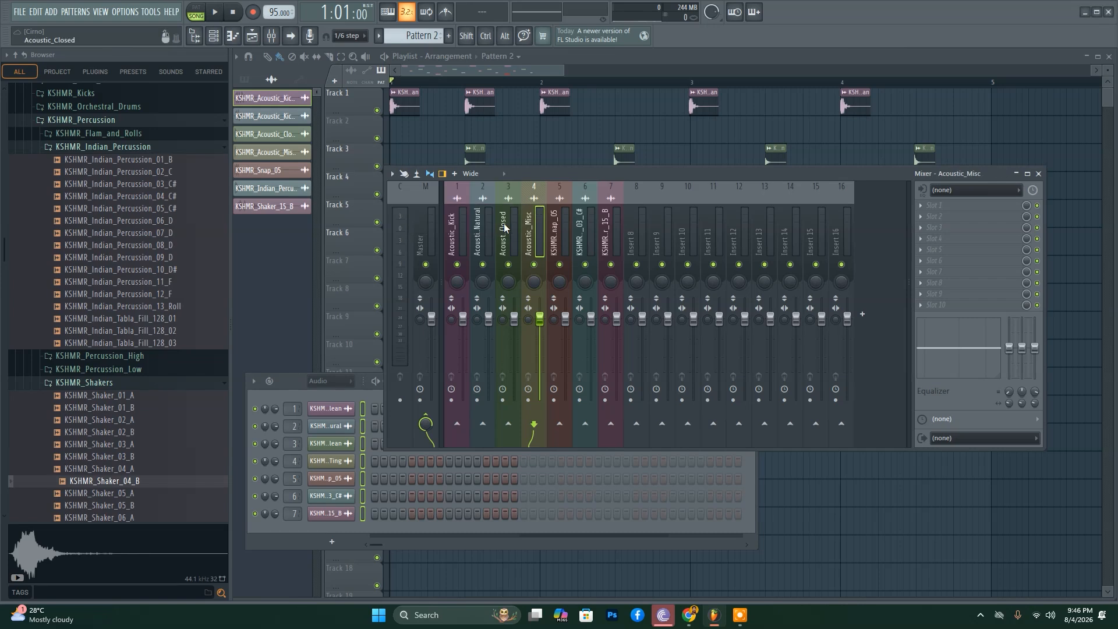
- Add another new pattern under its default name and rename mixer track 5 to Snap
click(558, 233)
key(BackSpace)
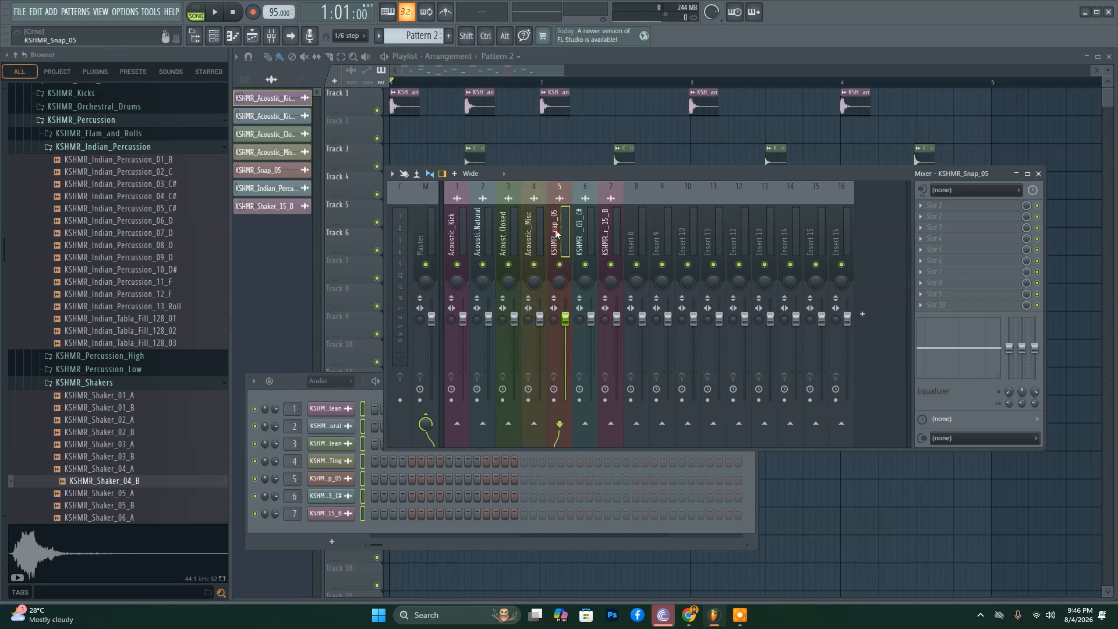
key(F4)
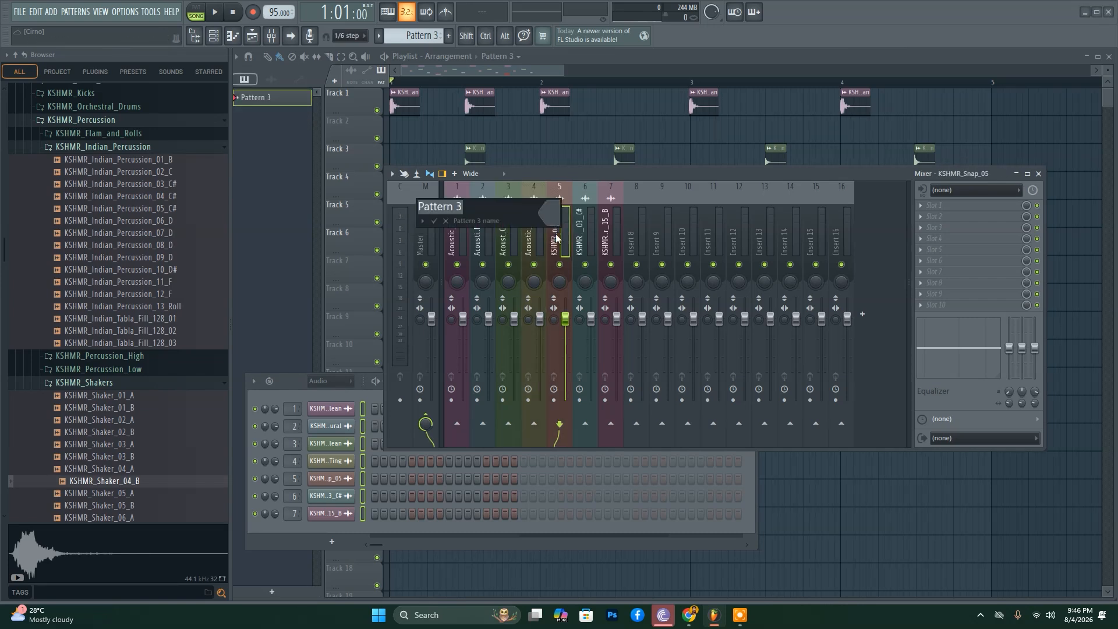
key(Escape)
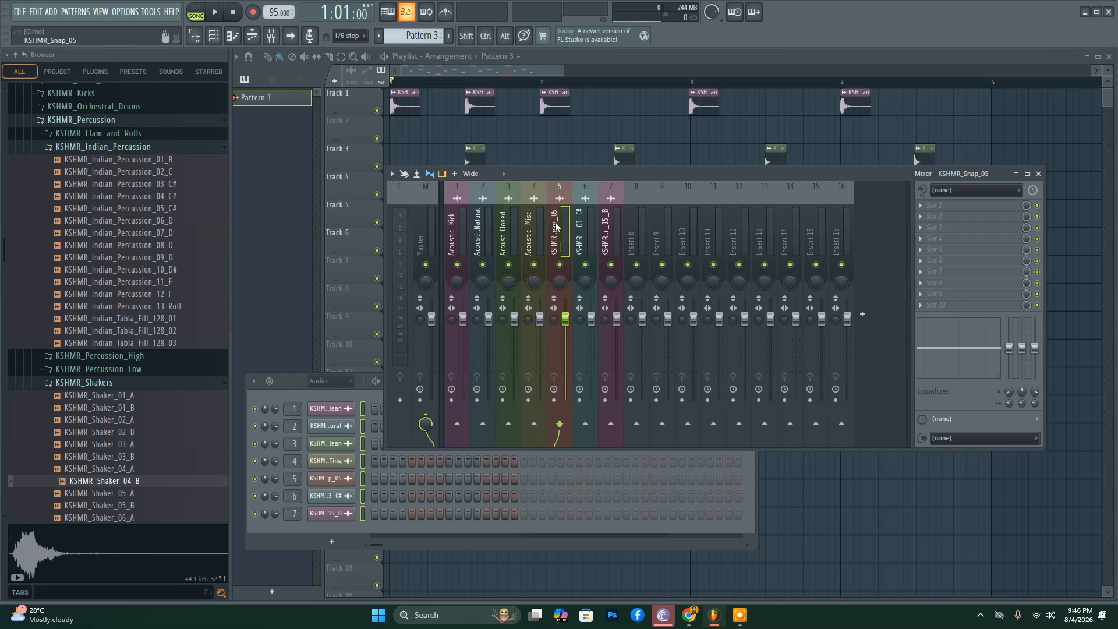
key(F2)
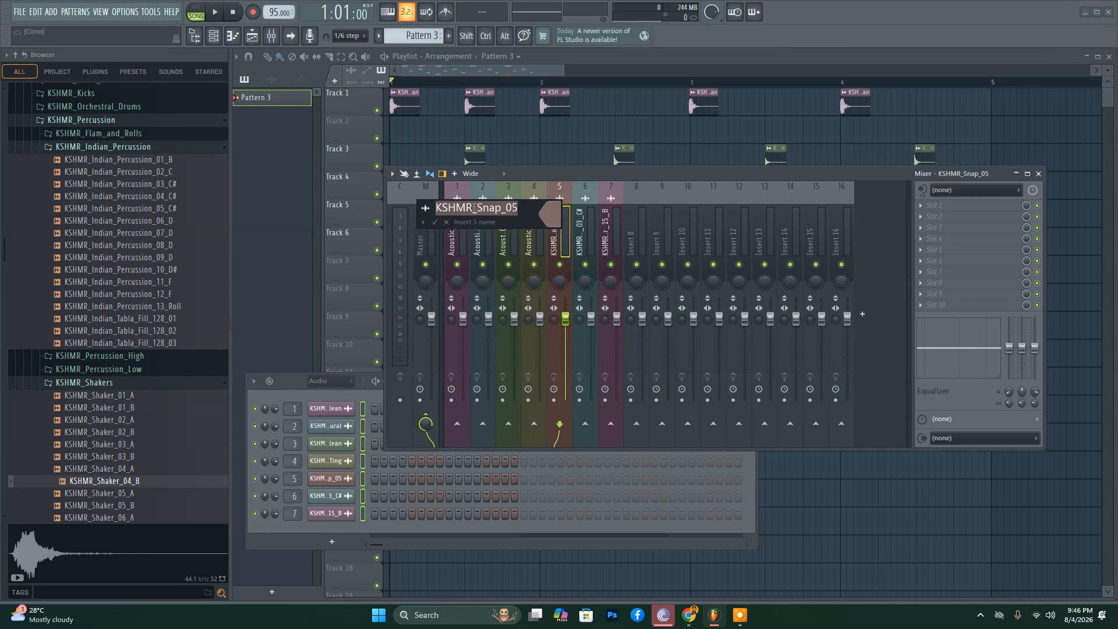
click(475, 208)
mouse_move(475, 208)
mouse_down()
mouse_move(424, 213)
mouse_move(465, 208)
mouse_up()
key(BackSpace)
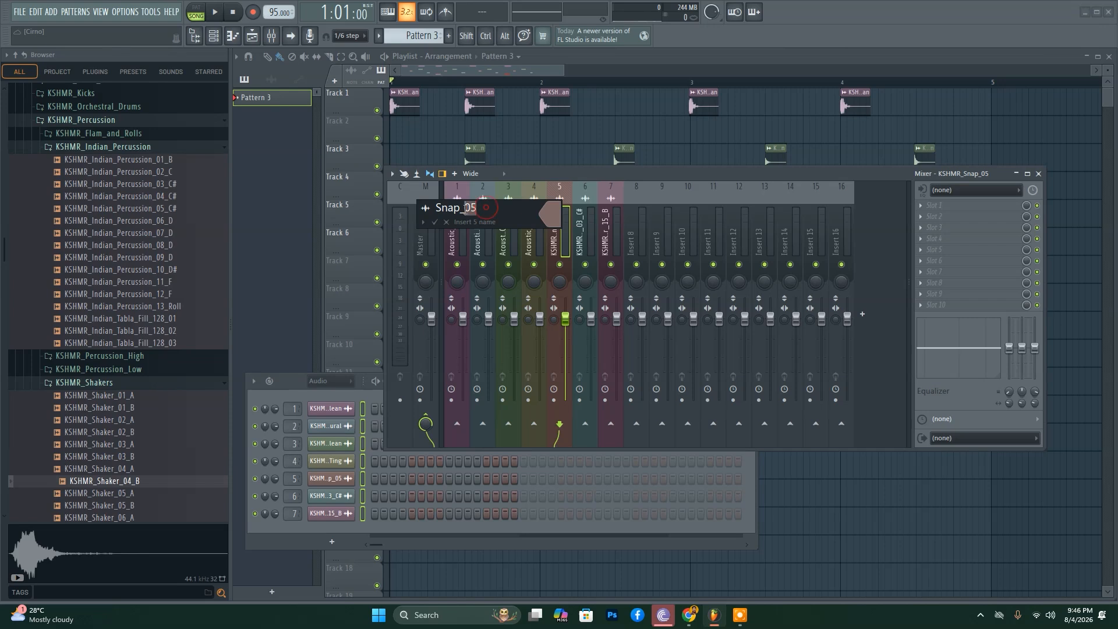
key(BackSpace)
key(Return)
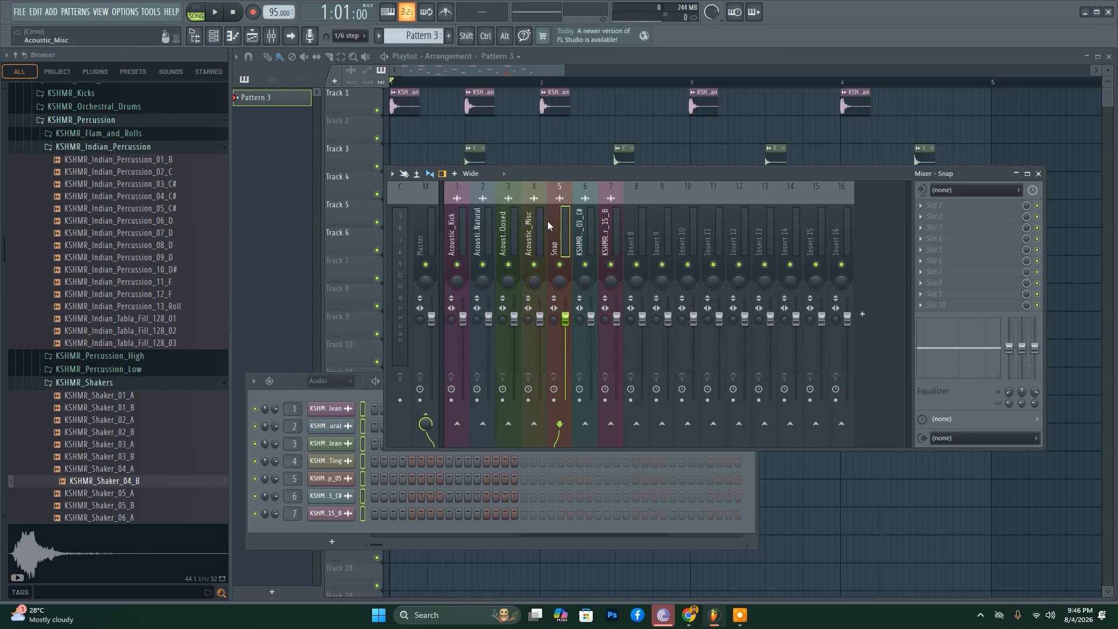
- Rename mixer track 6 to indian_Percussion by removing the KSHMR prefix and the _03_C# ending
click(583, 221)
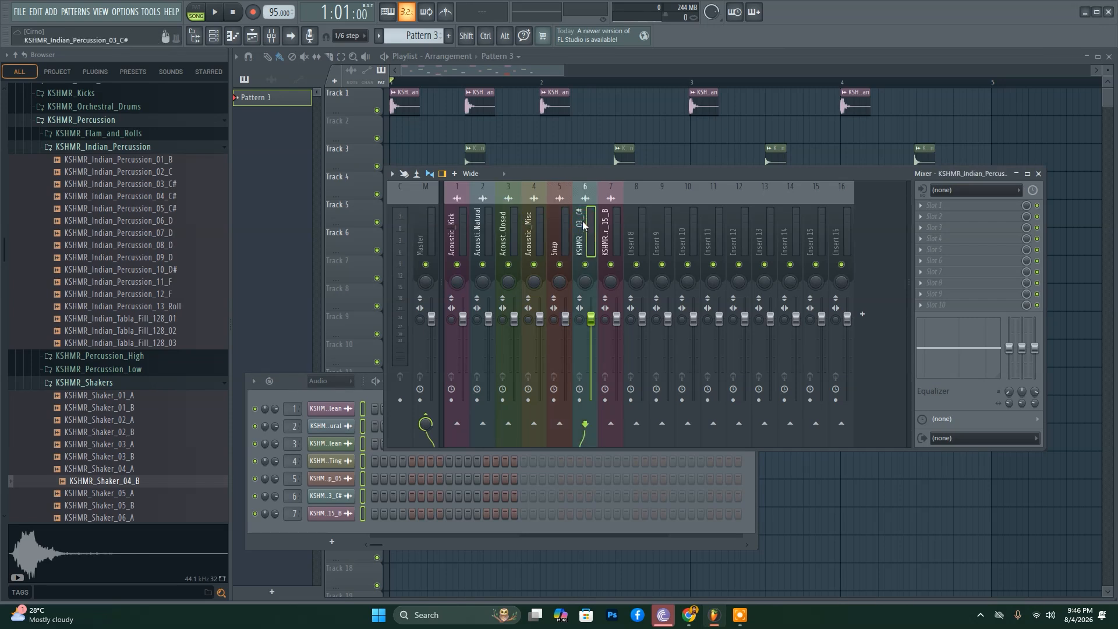
double_click(582, 220)
click(505, 207)
key(shift+Home)
key(BackSpace)
text(I)
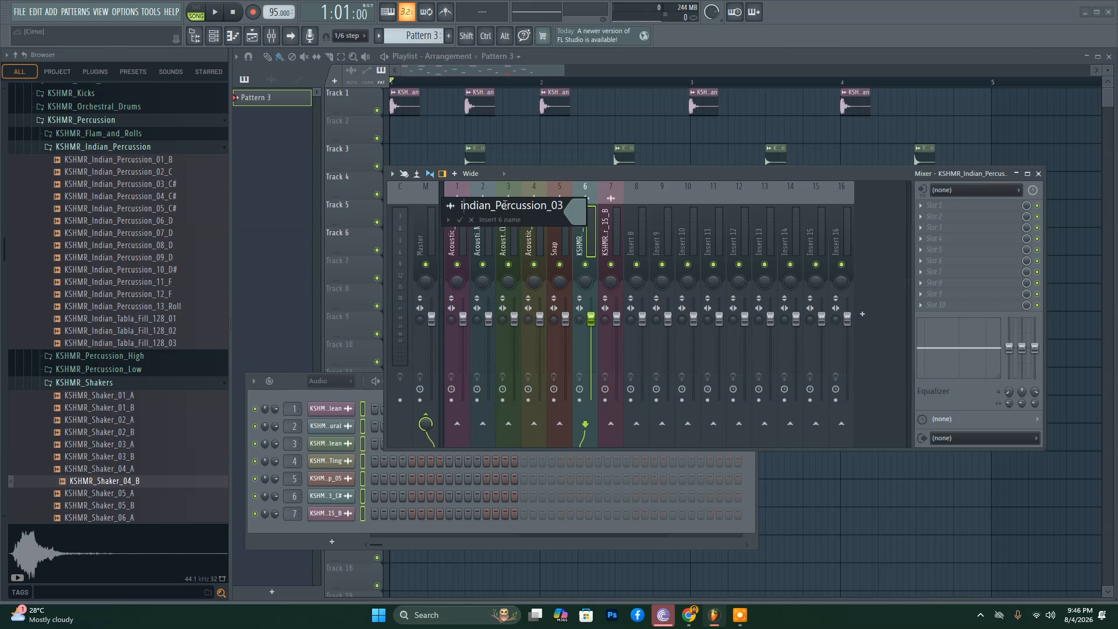
drag(547, 209, 583, 214)
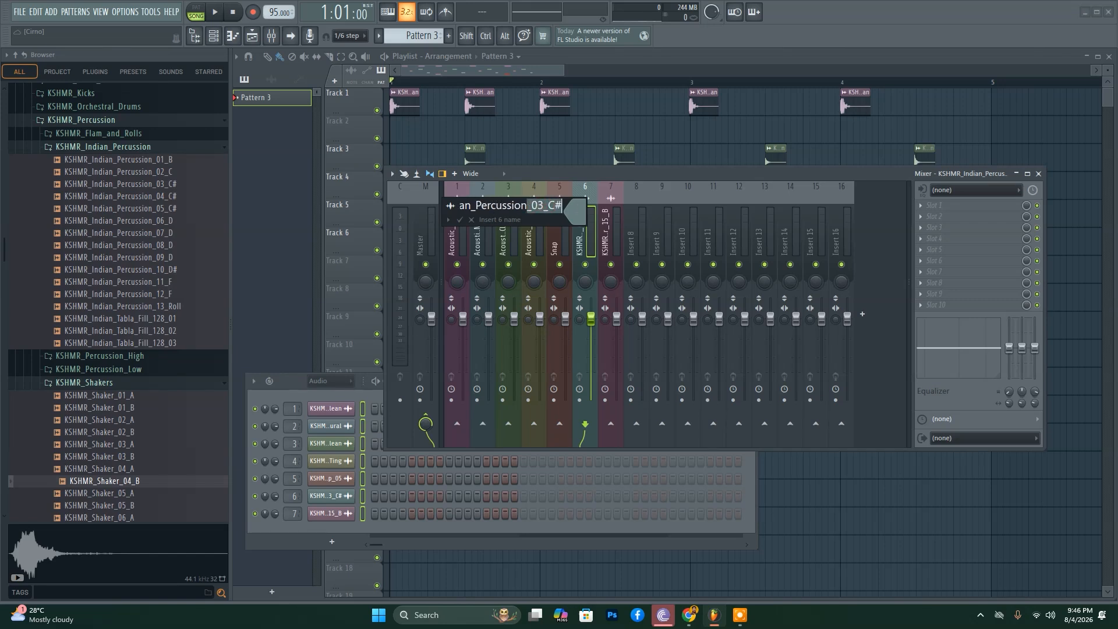
key(BackSpace)
key(Return)
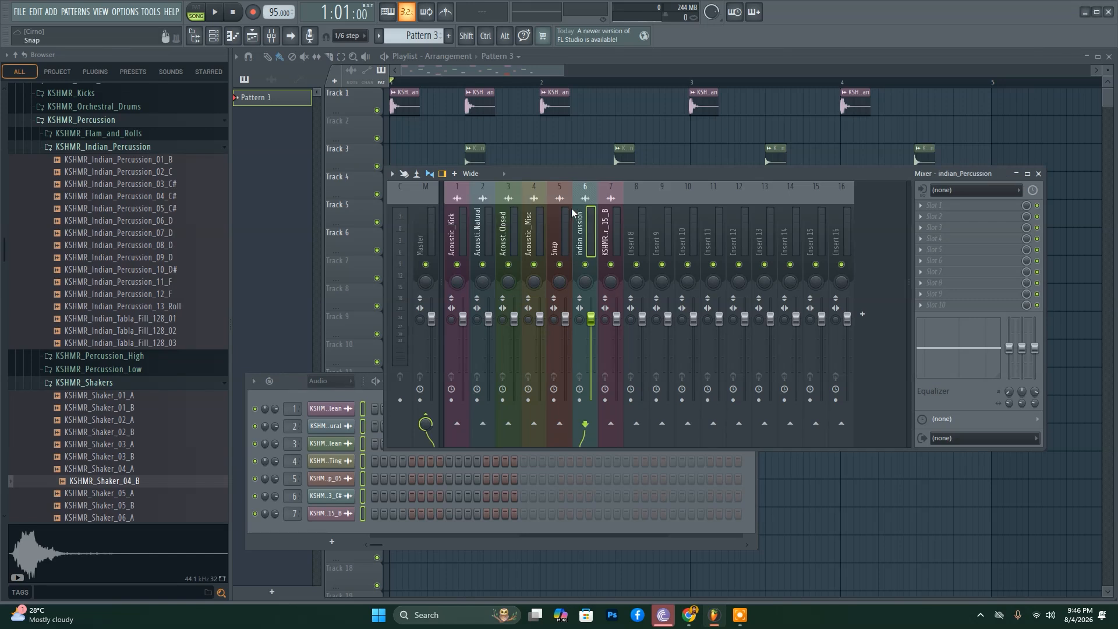
- Rename mixer track 7 to Shaker by removing the KSHMR prefix and the _15_B ending
click(611, 221)
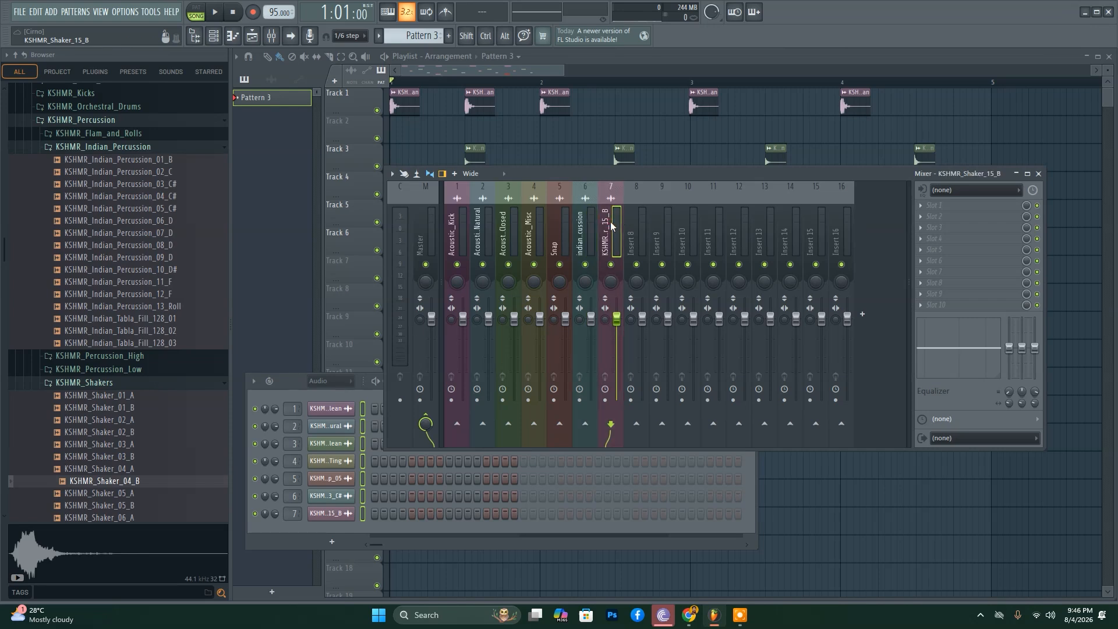
double_click(610, 222)
click(568, 207)
key(shift+End)
key(BackSpace)
drag(532, 213, 489, 213)
key(BackSpace)
key(Return)
- Reposition the mixer over the playlist and play the loop to check the signal on the renamed mixer tracks
drag(693, 177, 812, 306)
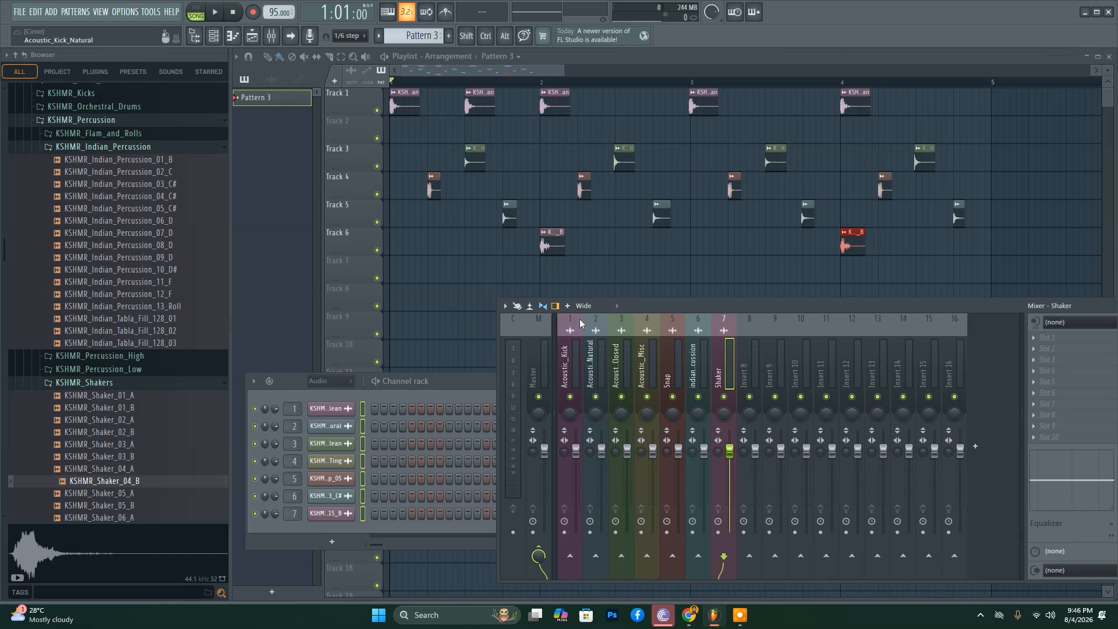
drag(648, 306, 490, 216)
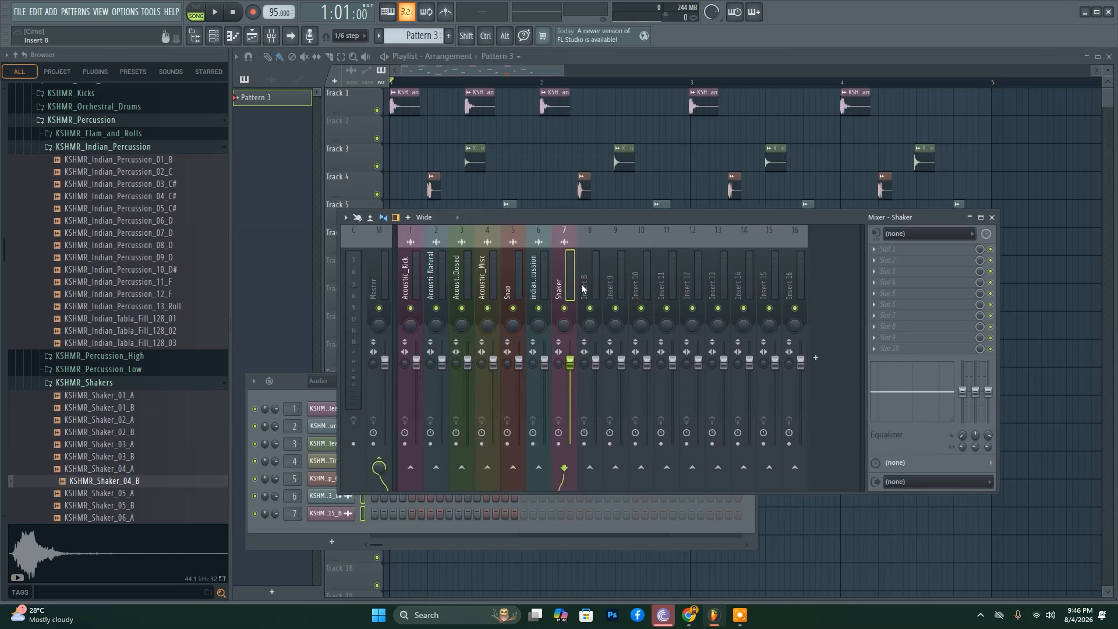
key(space)
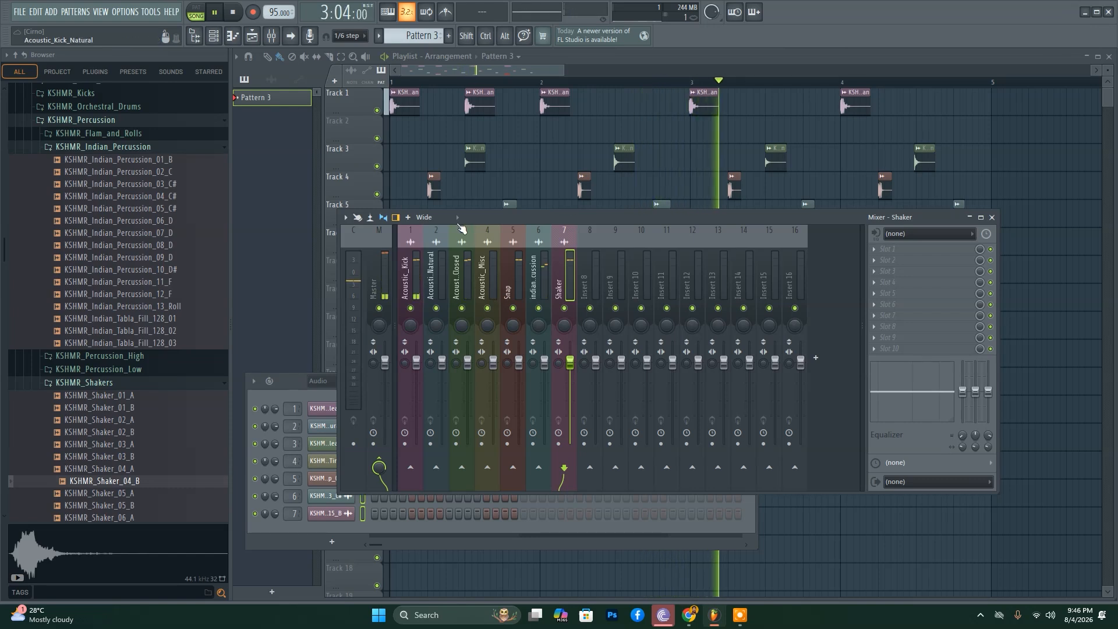
key(space)
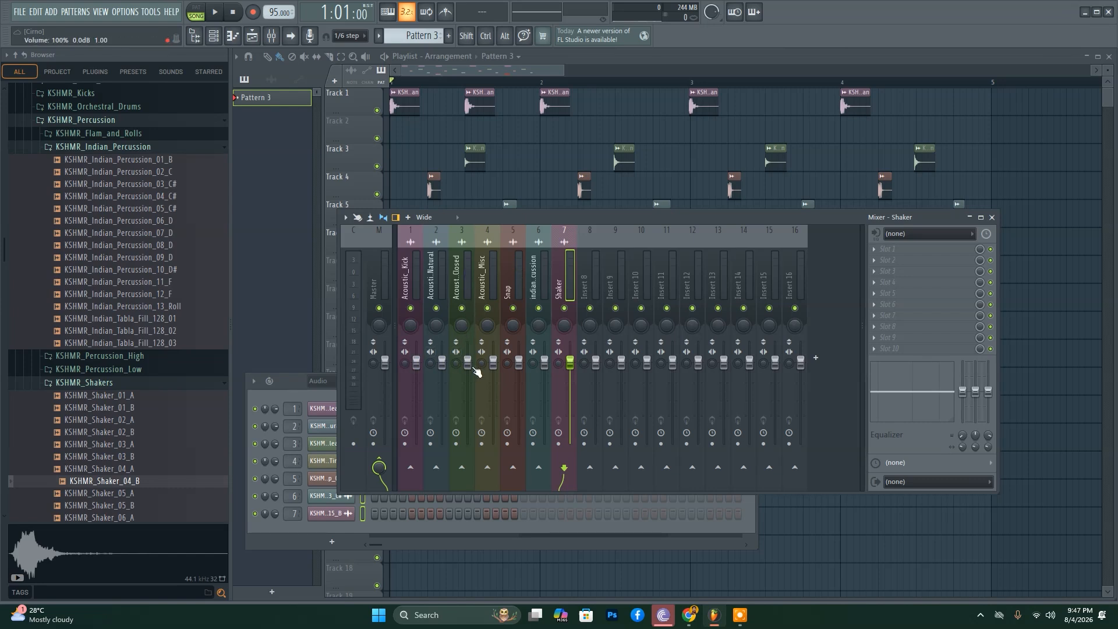
- Try to select several neighbouring mixer tracks together, starting from the Acoustic_Kick and Acoustic_Kick_Natural tracks
click(417, 261)
double_click(435, 243)
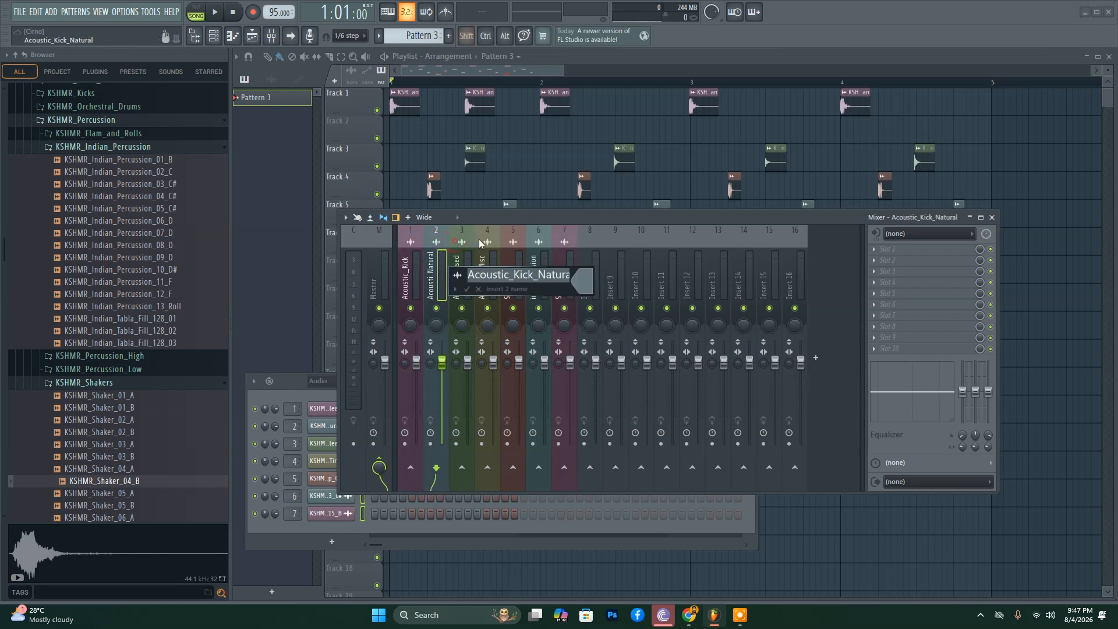
click(482, 241)
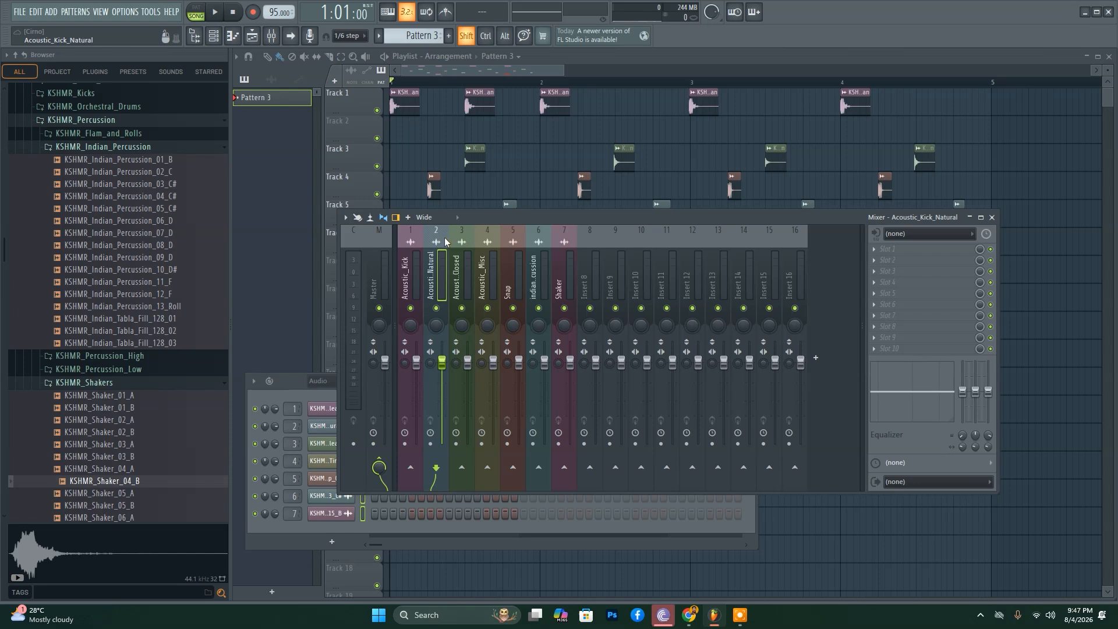
double_click(443, 239)
click(456, 251)
click(412, 241)
ctrl+click(441, 243)
ctrl+click(462, 242)
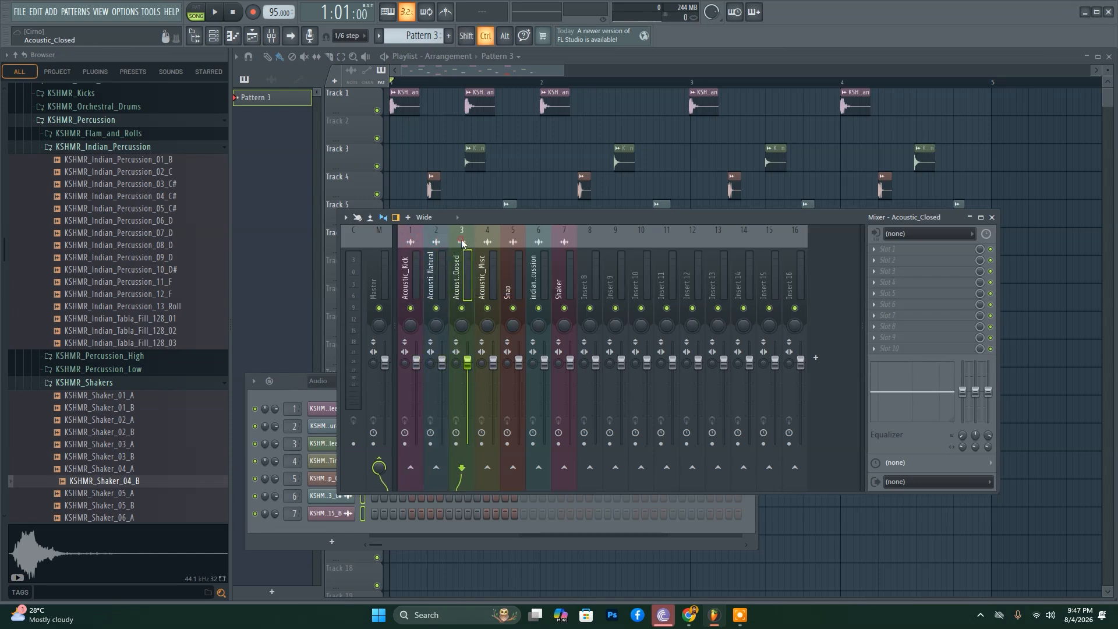
double_click(432, 245)
click(414, 245)
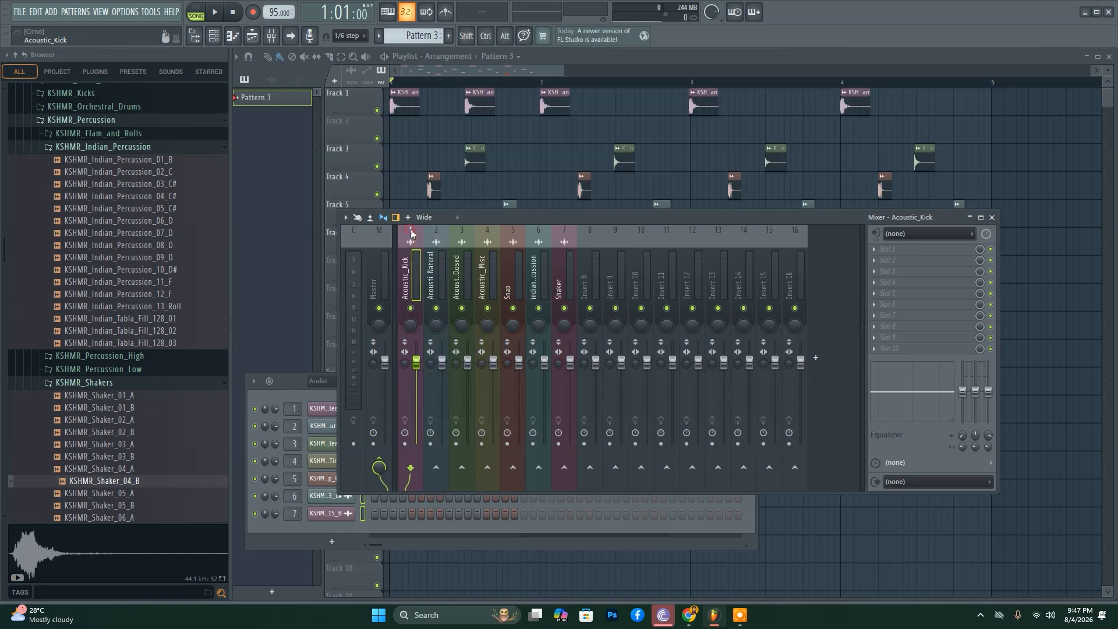
double_click(429, 231)
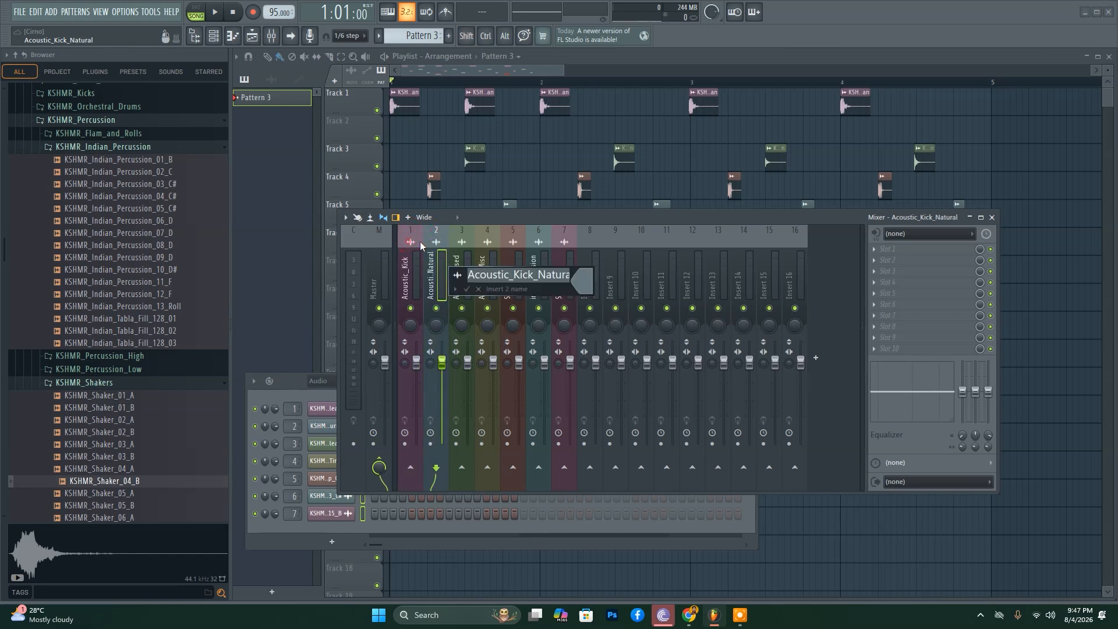
key(Escape)
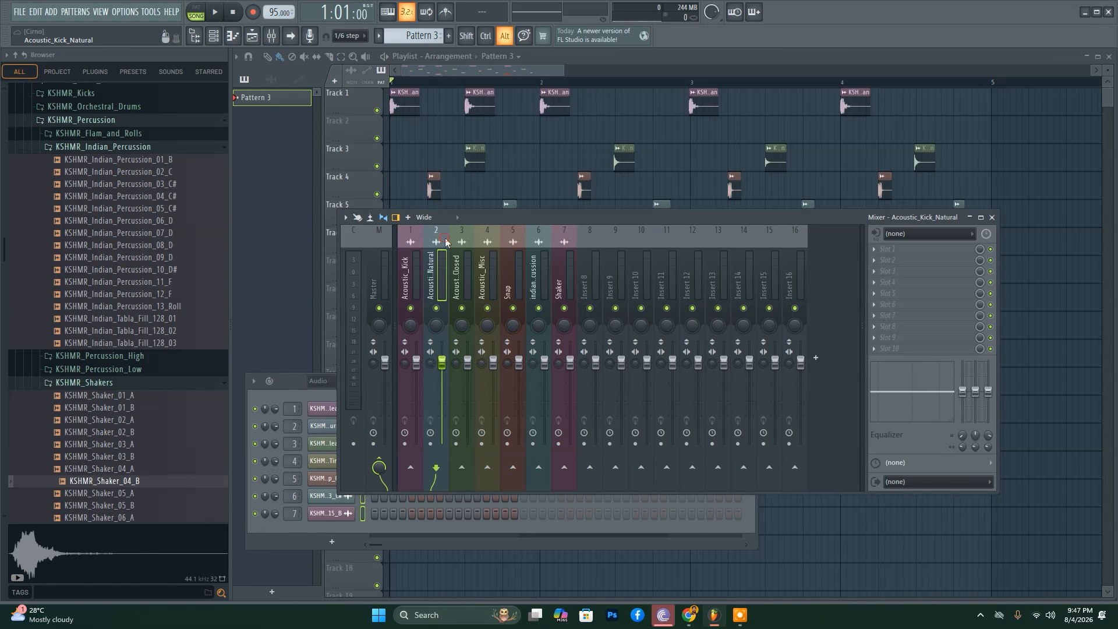
click(462, 240)
click(497, 242)
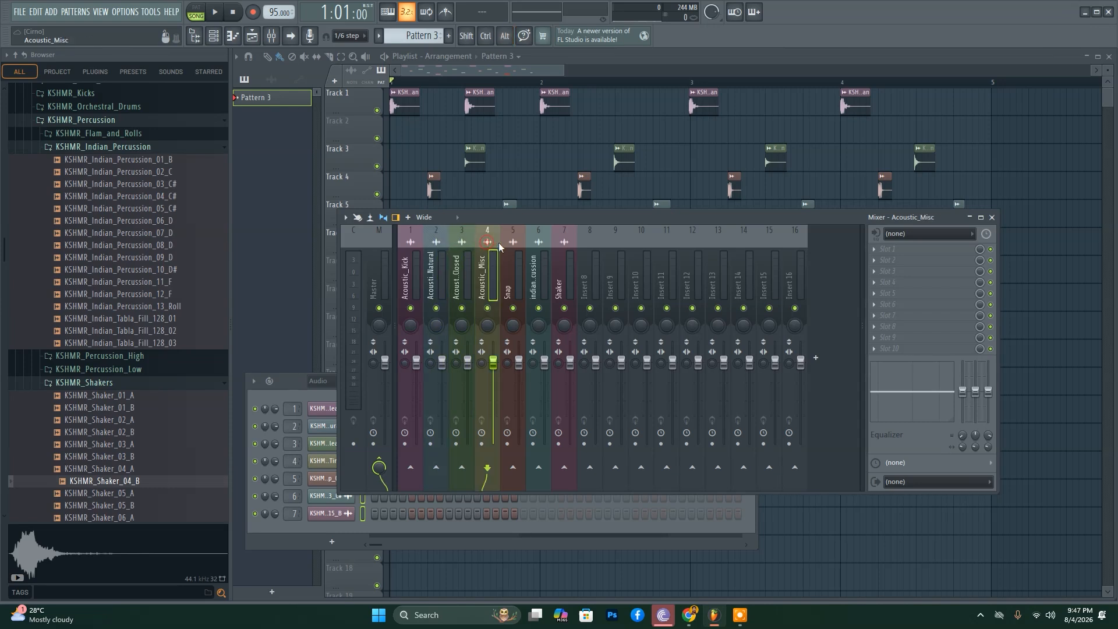
ctrl+click(438, 241)
click(462, 241)
click(438, 241)
shift+click(409, 242)
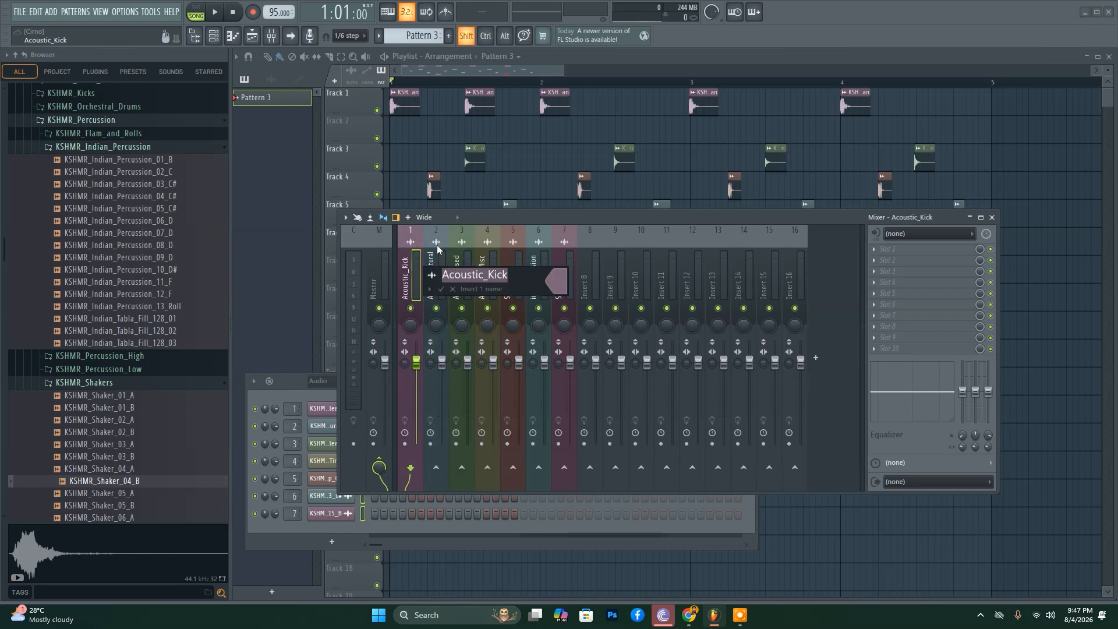
click(453, 288)
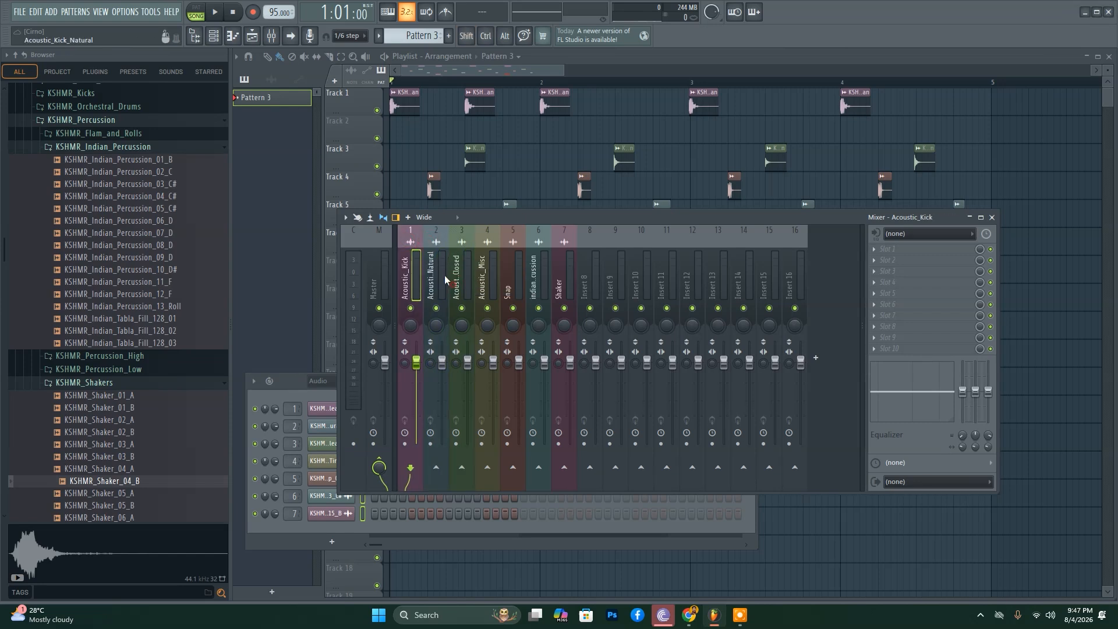
shift+click(436, 245)
click(480, 289)
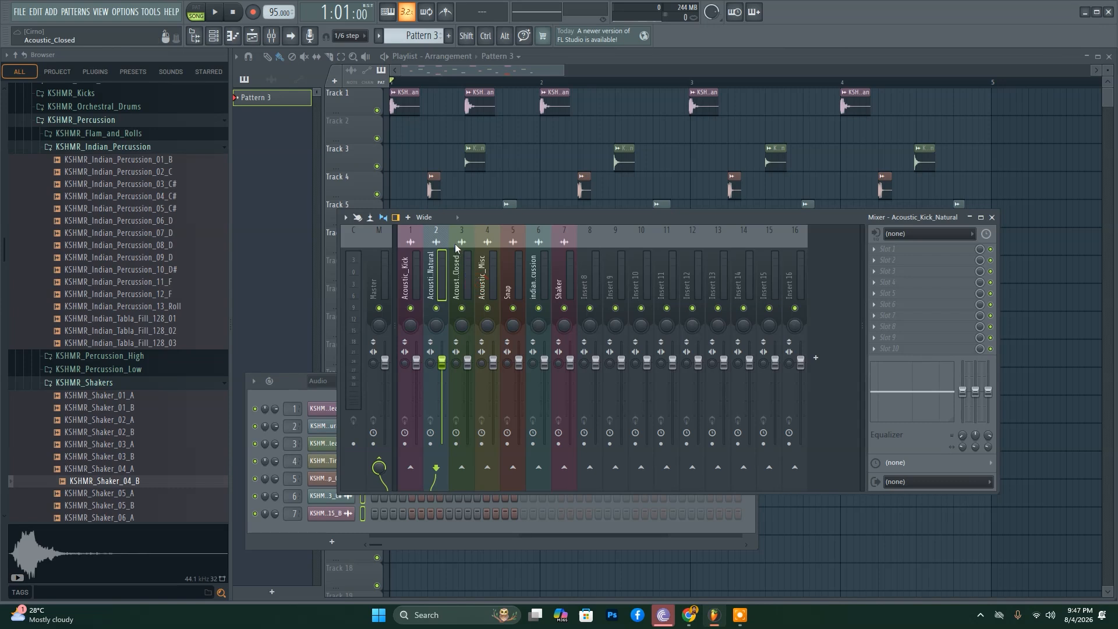
alt+click(455, 240)
alt+click(484, 242)
ctrl+click(514, 244)
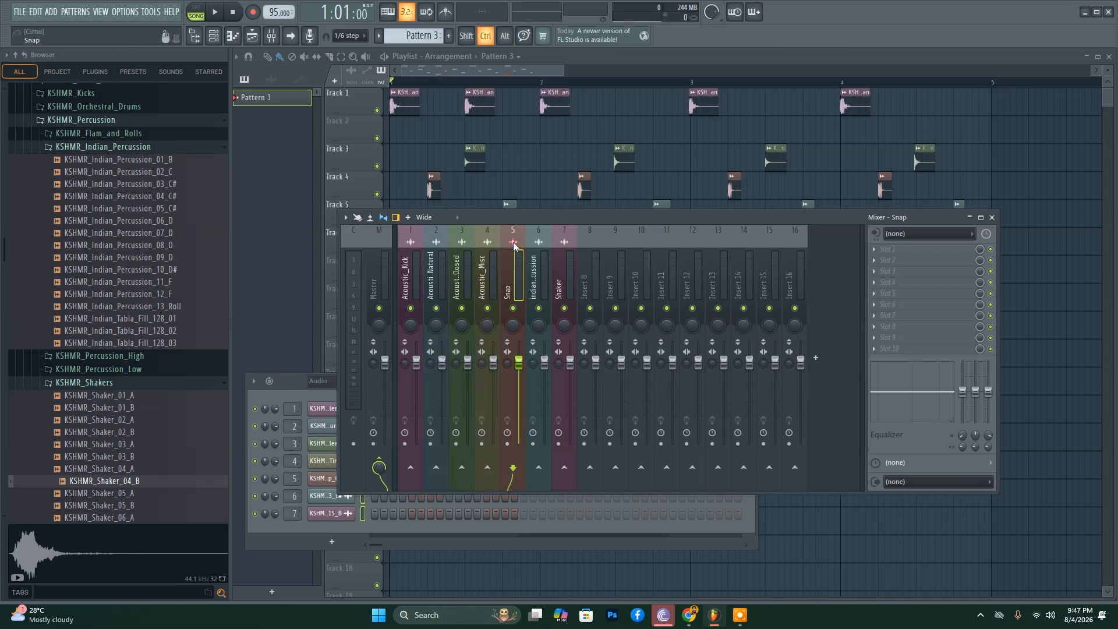
ctrl+click(498, 279)
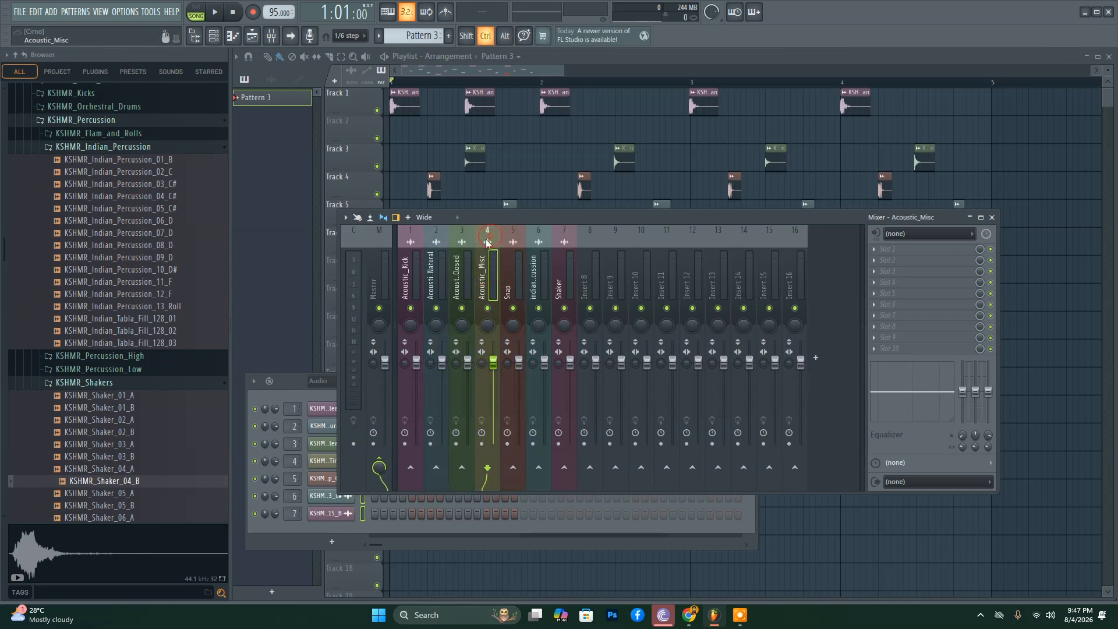
ctrl+click(514, 240)
ctrl+click(538, 240)
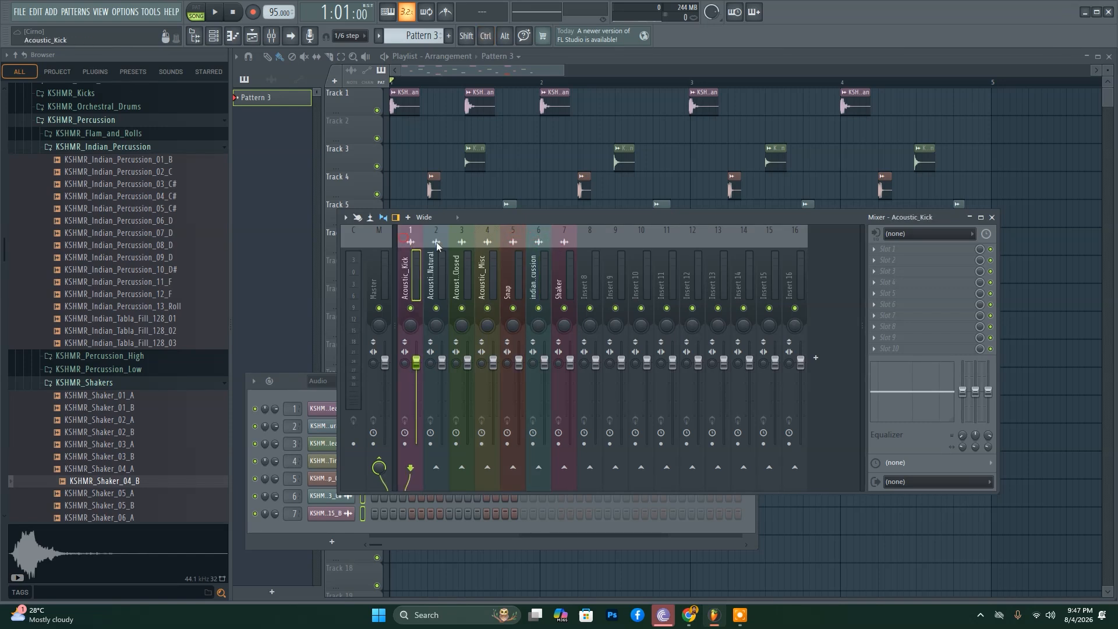
- Select mixer tracks 1 to 7 together, try lowering their faders to about -6.6 dB, and undo the change
click(406, 257)
drag(411, 242, 564, 243)
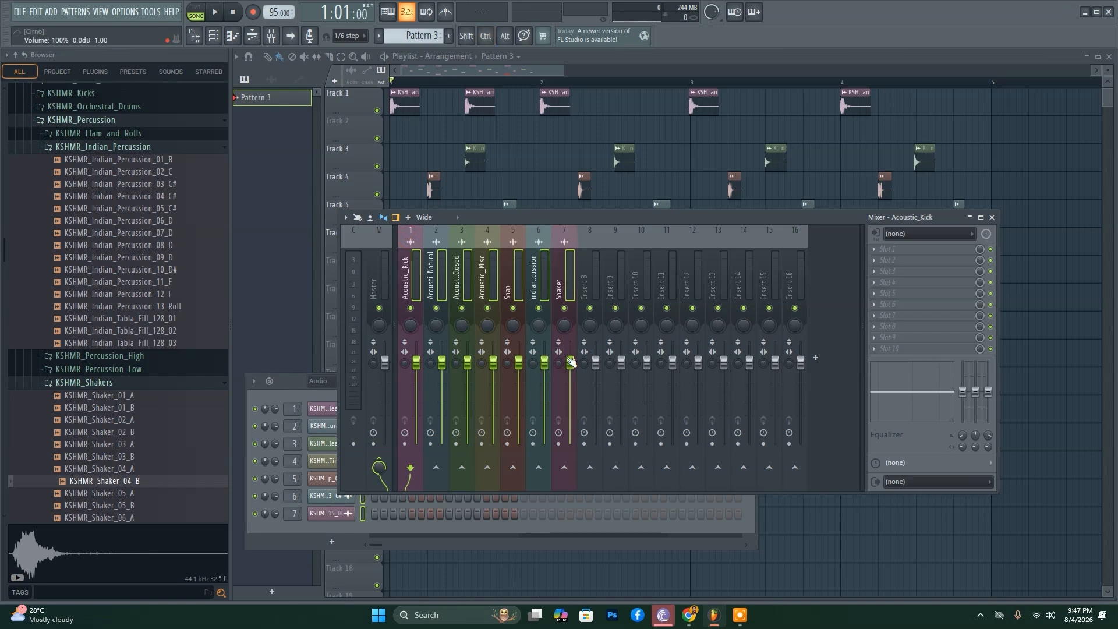
drag(572, 366, 573, 380)
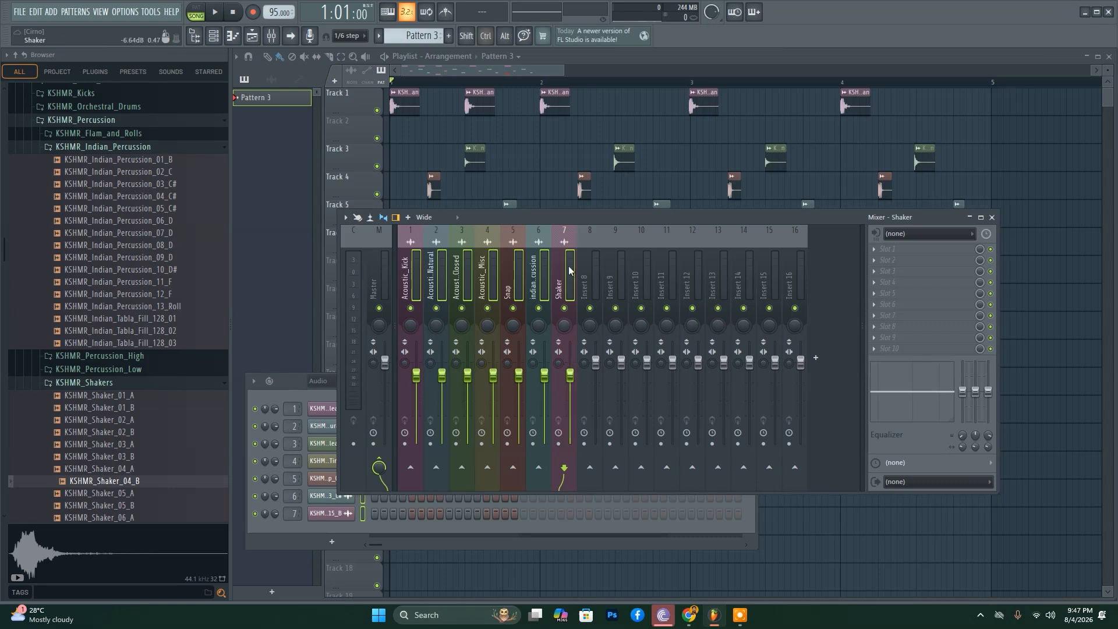
key(ctrl+z)
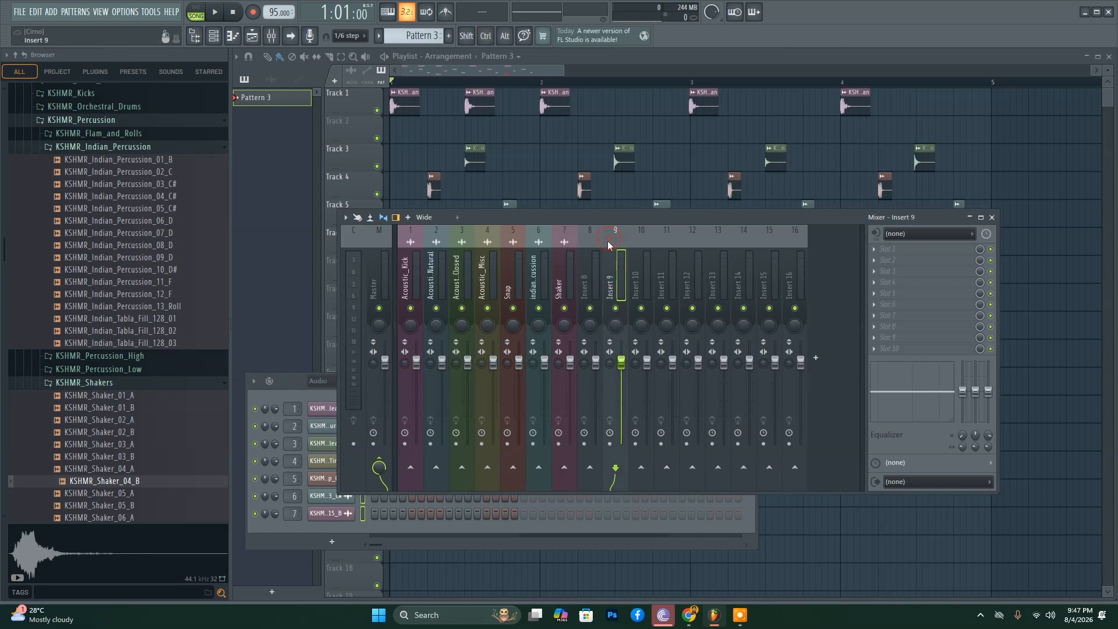
- Select the Acoustic_Kick mixer track and play the loop briefly to listen to it
click(408, 285)
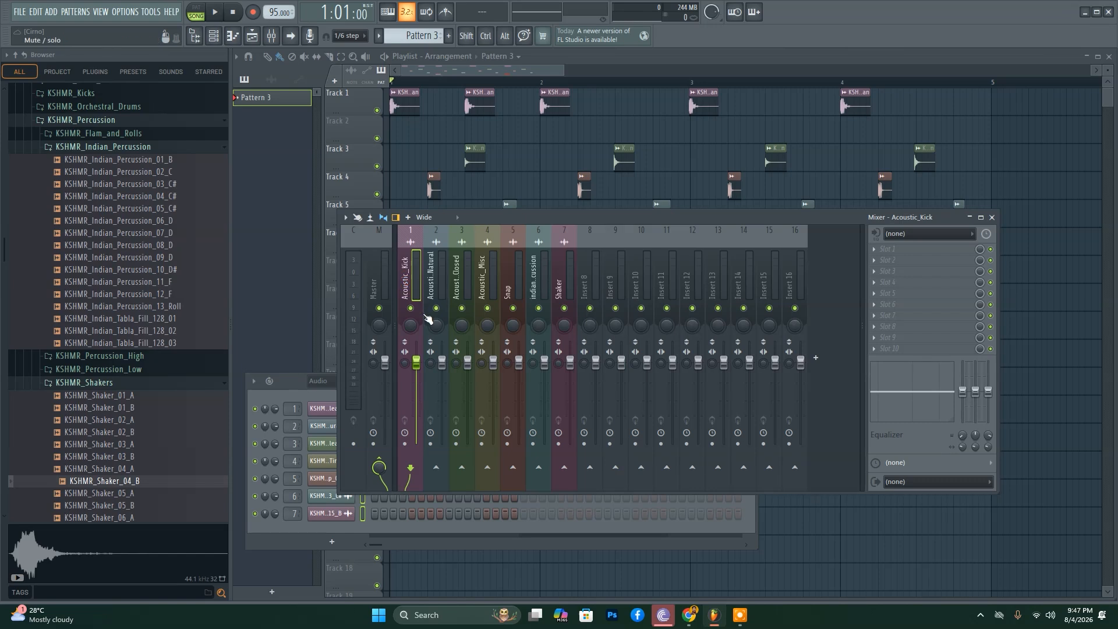
key(space)
key(space)
- Name the empty mixer track 9 "kisck & snap"
click(610, 274)
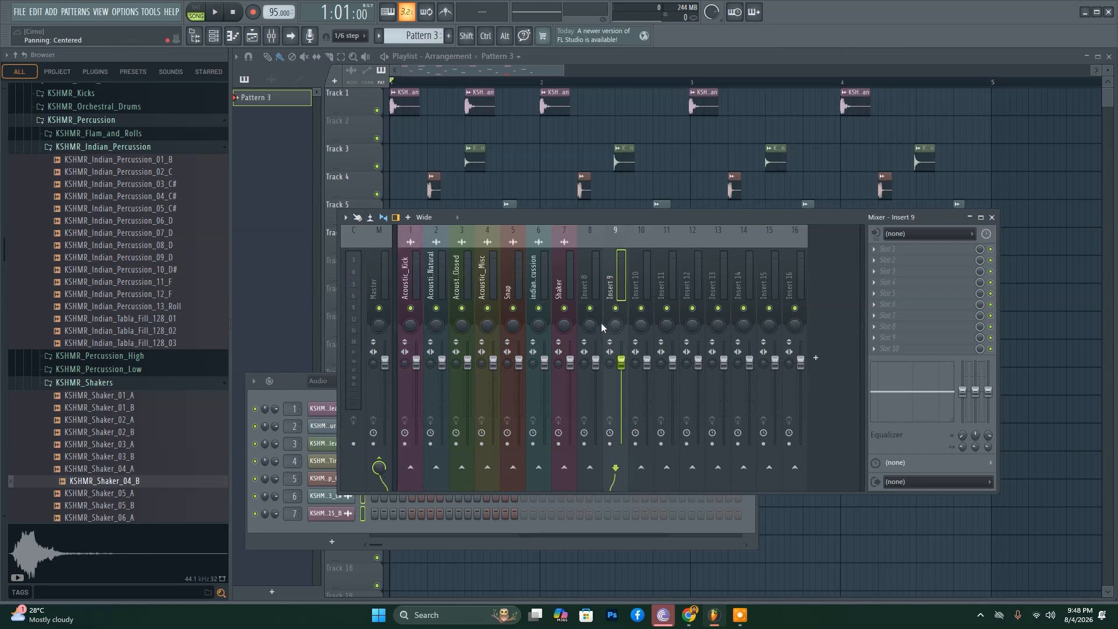
double_click(616, 261)
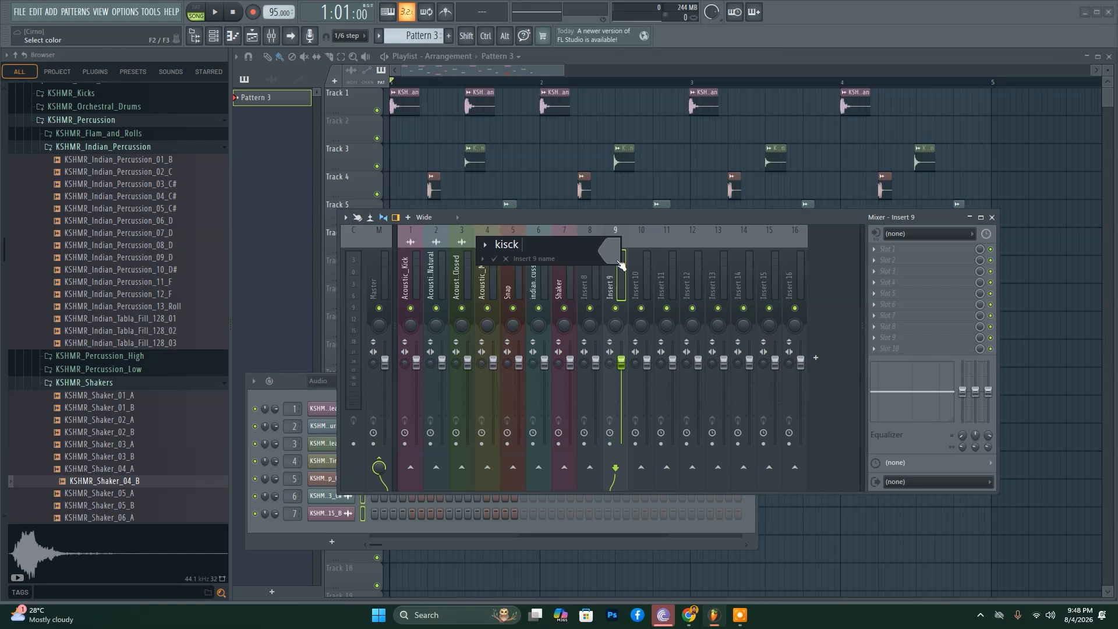
key(shift)
text(& snap)
key(Return)
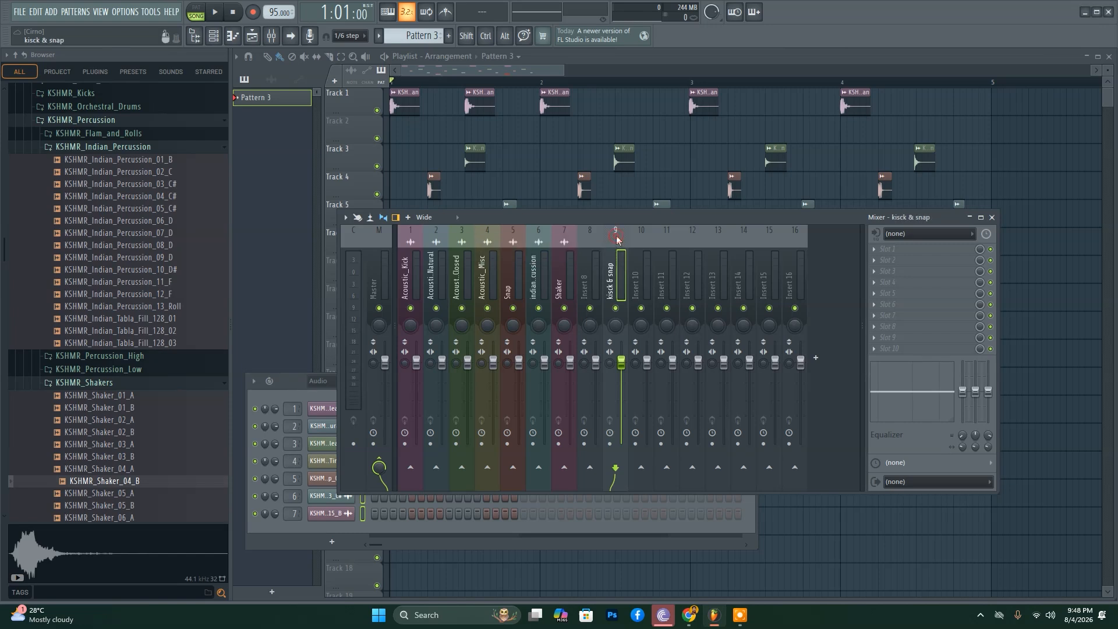
- Add a new pattern under its default name and give it the red colour #B7403D
key(F4)
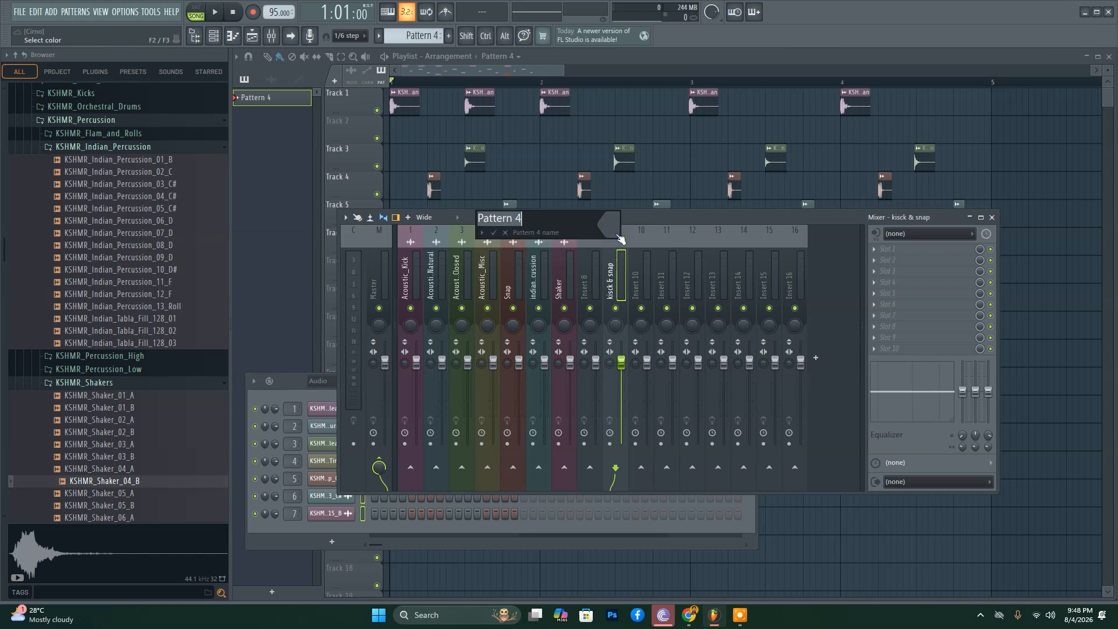
click(610, 230)
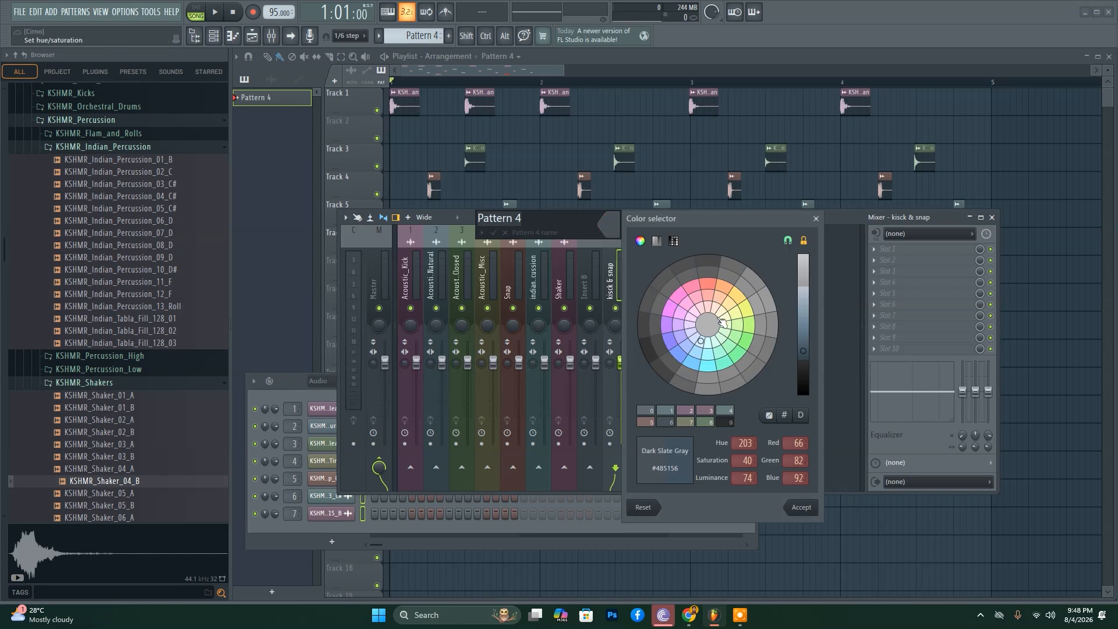
click(708, 285)
drag(803, 351, 806, 327)
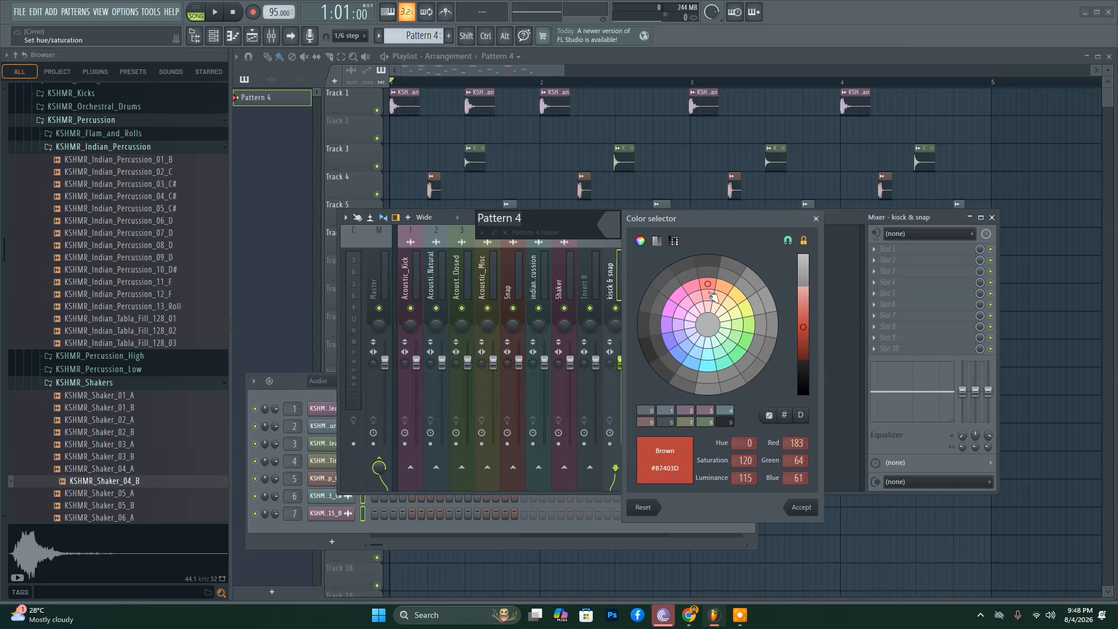
key(Return)
key(Return)
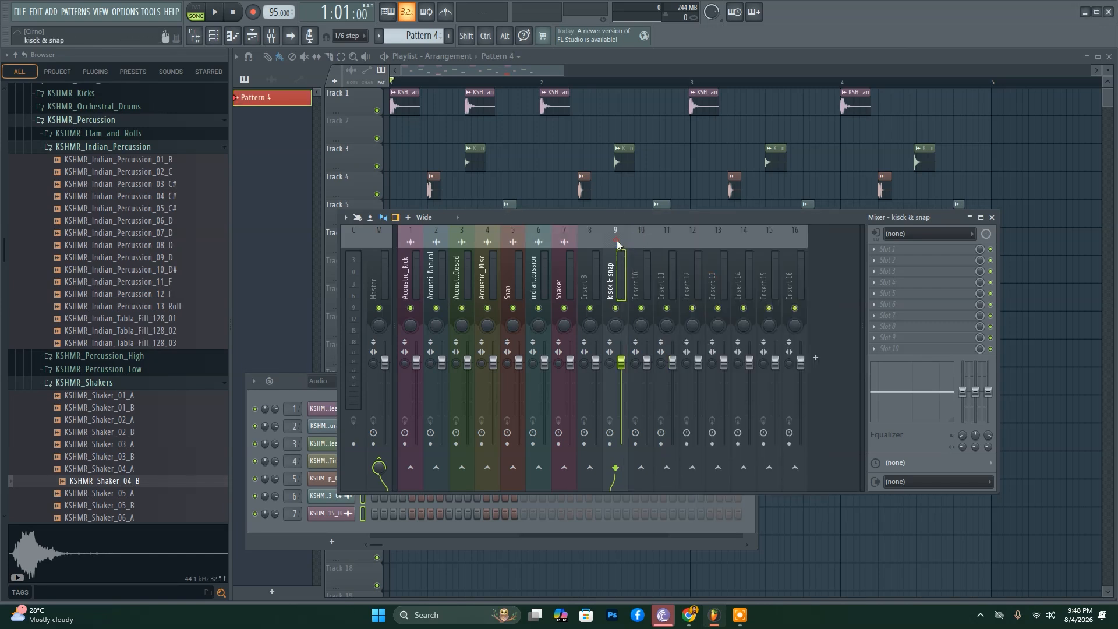
- Give the kisck & snap mixer track the red colour and shift the mixer window slightly lower and to the right
double_click(616, 239)
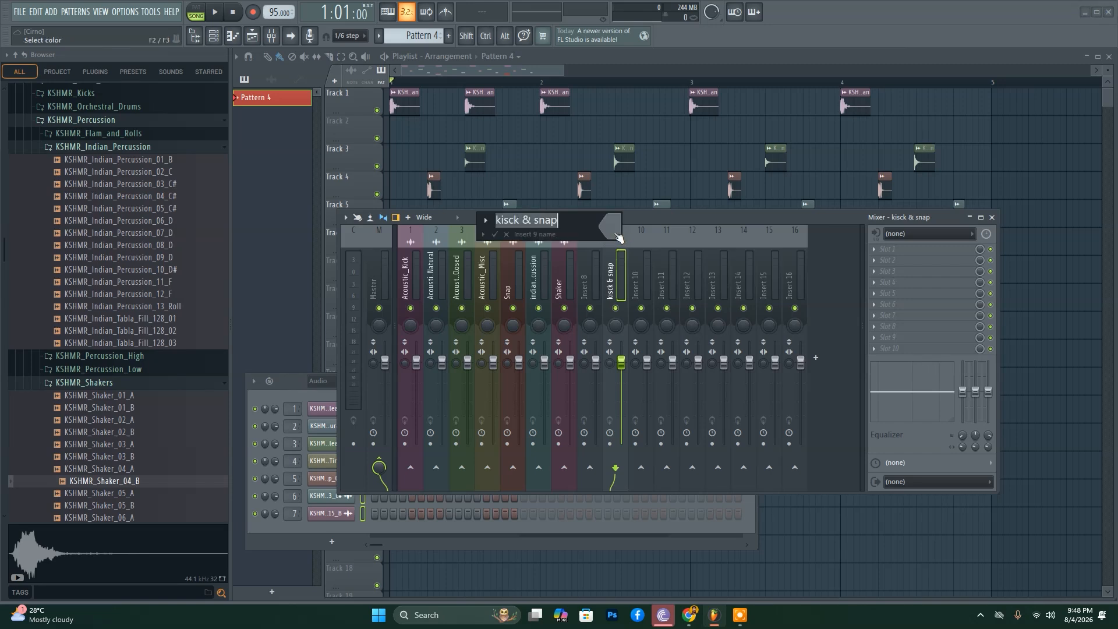
key(Return)
double_click(615, 234)
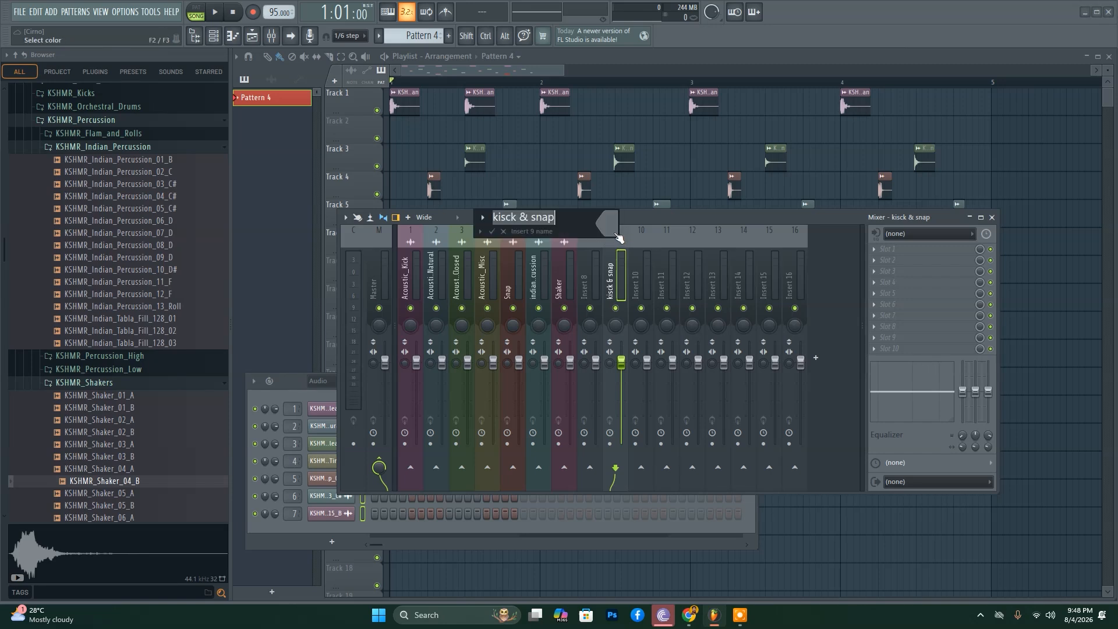
click(615, 233)
click(706, 282)
click(706, 282)
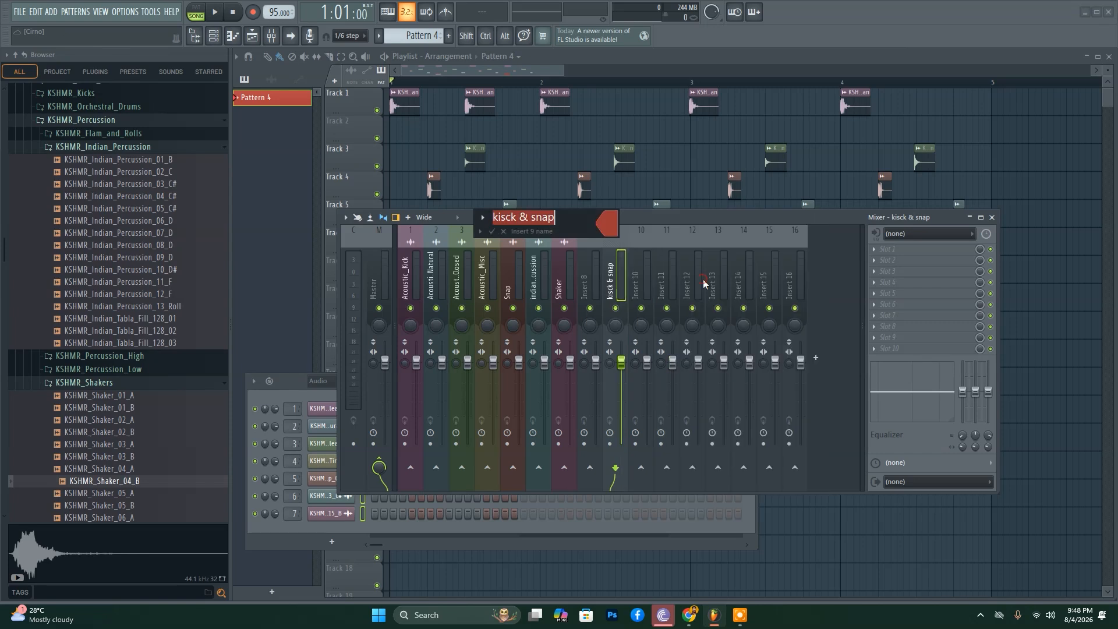
click(502, 232)
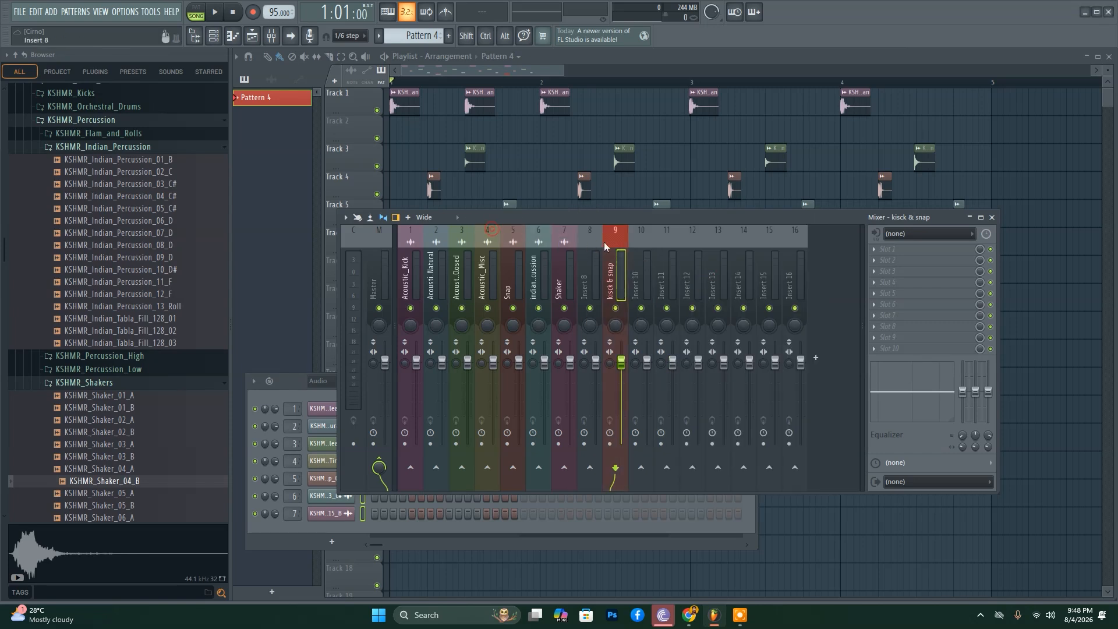
click(664, 279)
drag(647, 217, 678, 222)
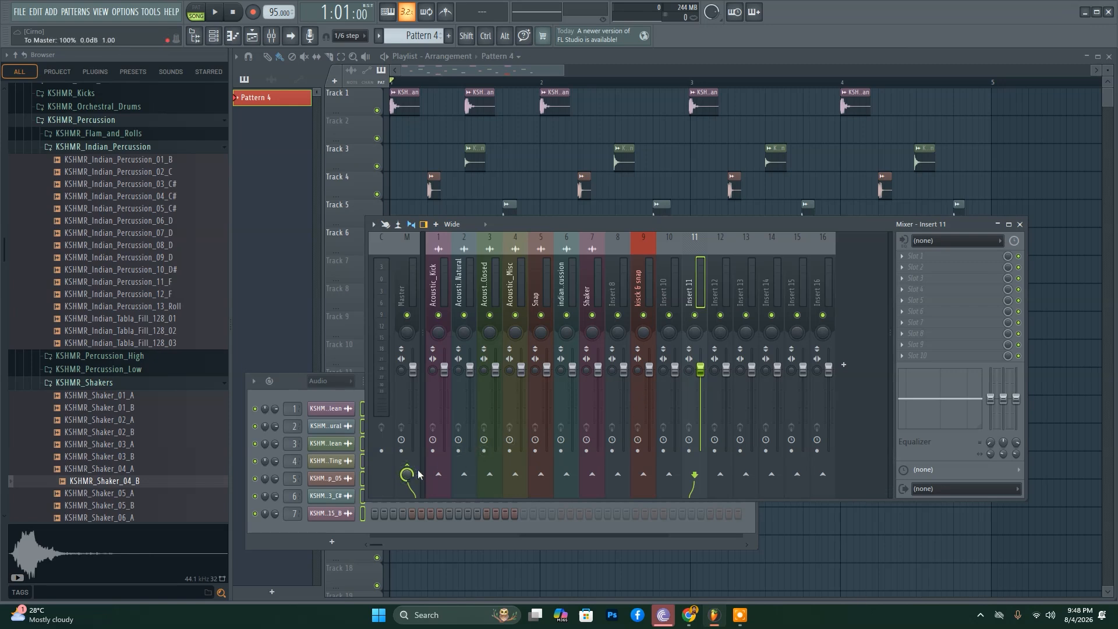
- Try a send from Insert 11 to Acoustic_Kick, remove it, and play the loop briefly with kisck & snap selected
click(437, 475)
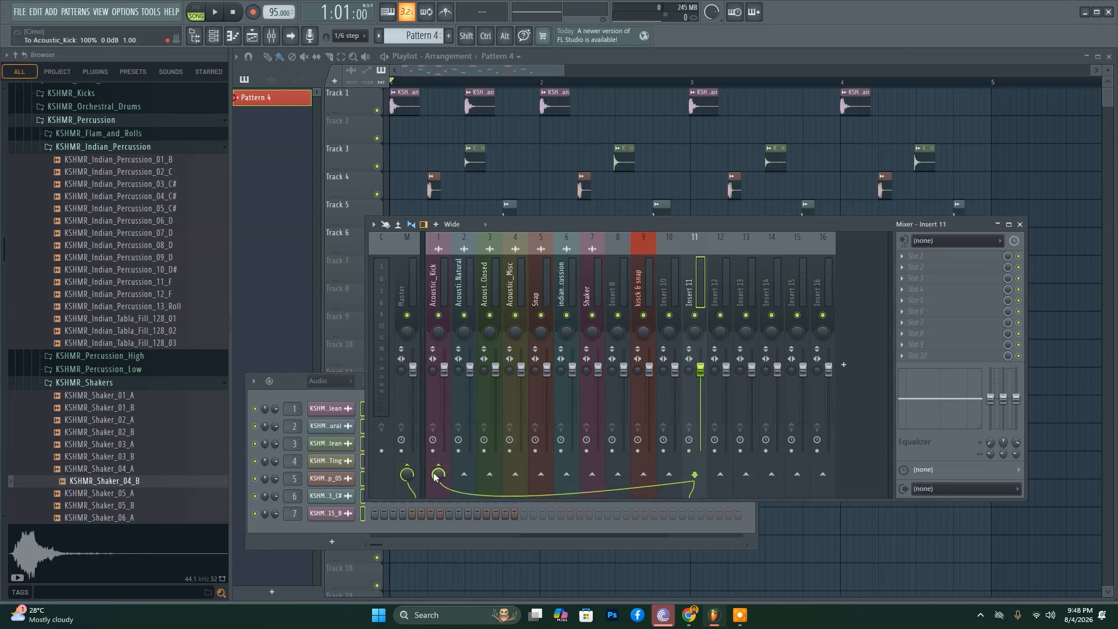
click(438, 475)
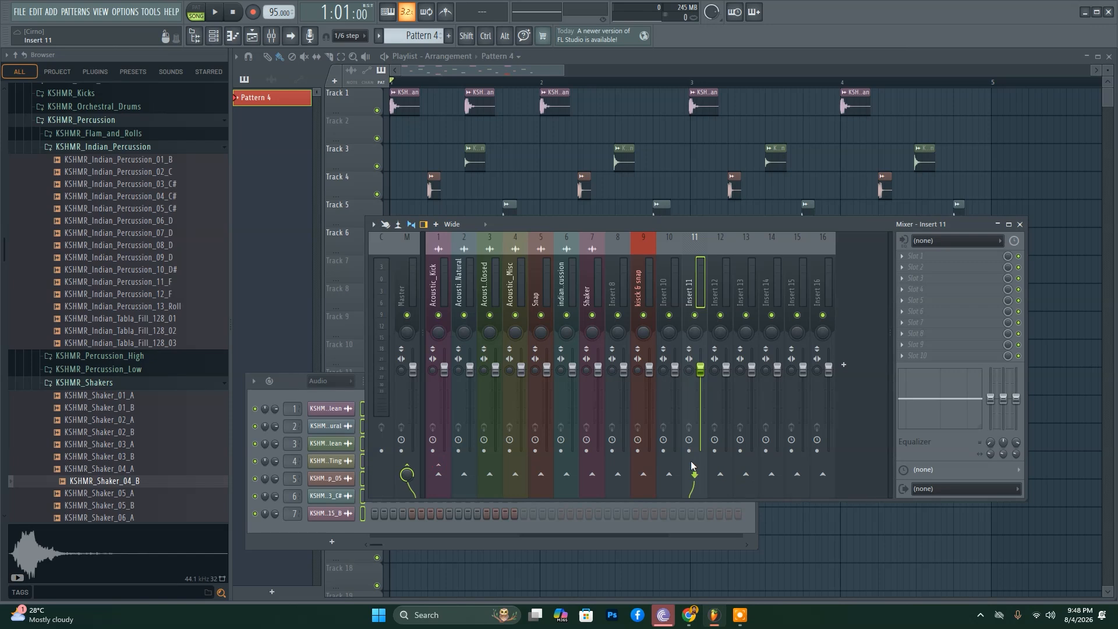
key(space)
click(640, 274)
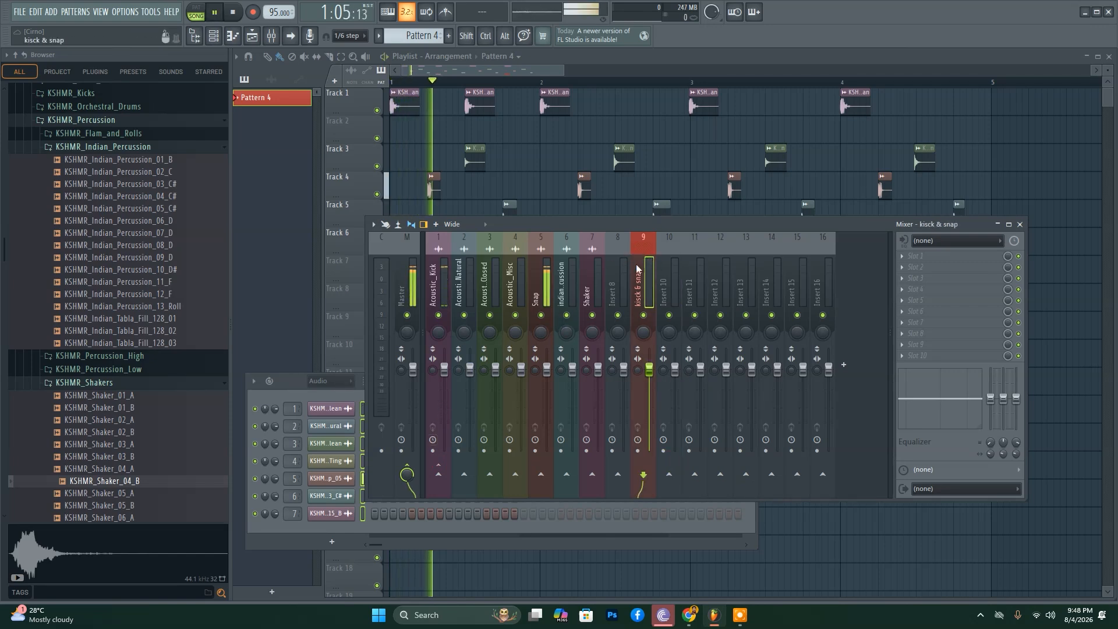
key(space)
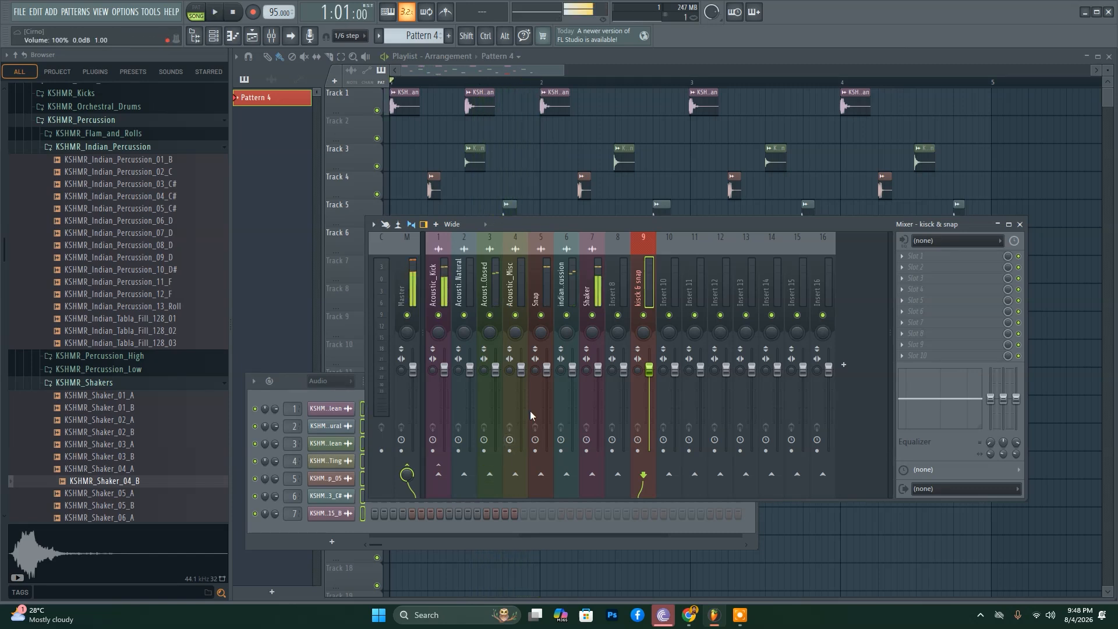
- Send Acoustic_Kick to the kisck & snap track alongside the Master and play the loop
click(441, 252)
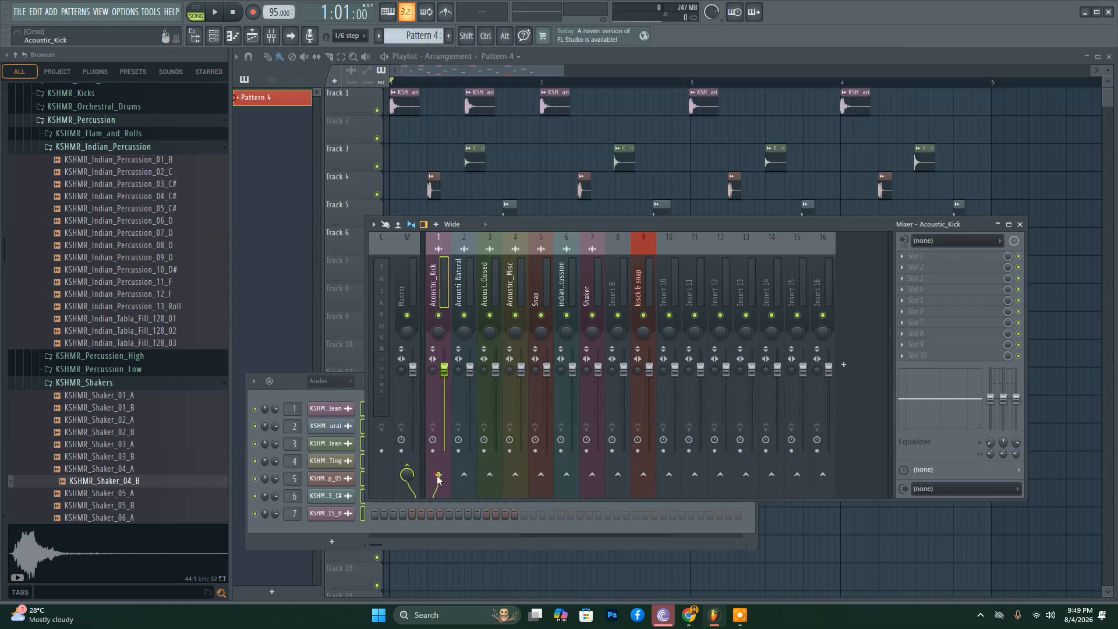
click(644, 475)
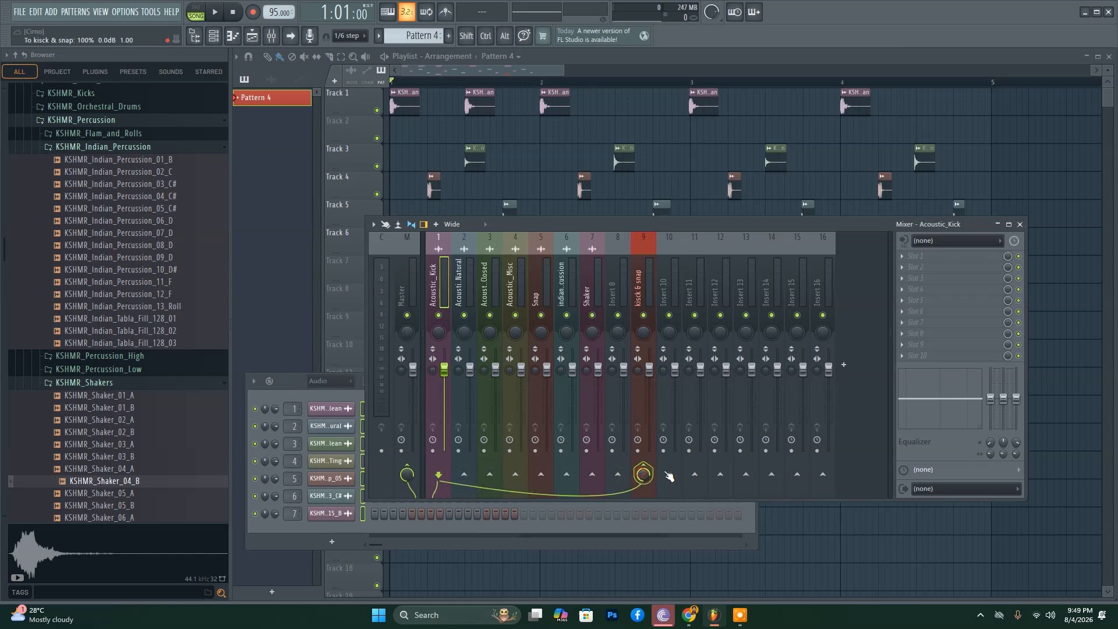
key(space)
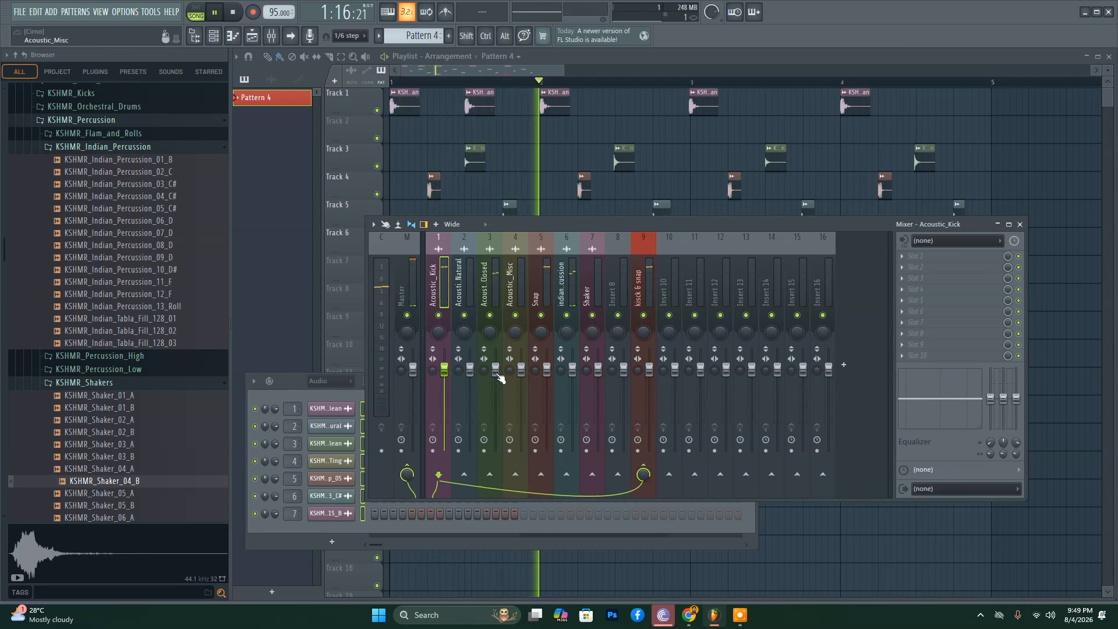
key(space)
- Add sends from Acoustic_Kick to Insert 10, Insert 11 and Insert 12 while playing the loop
click(669, 283)
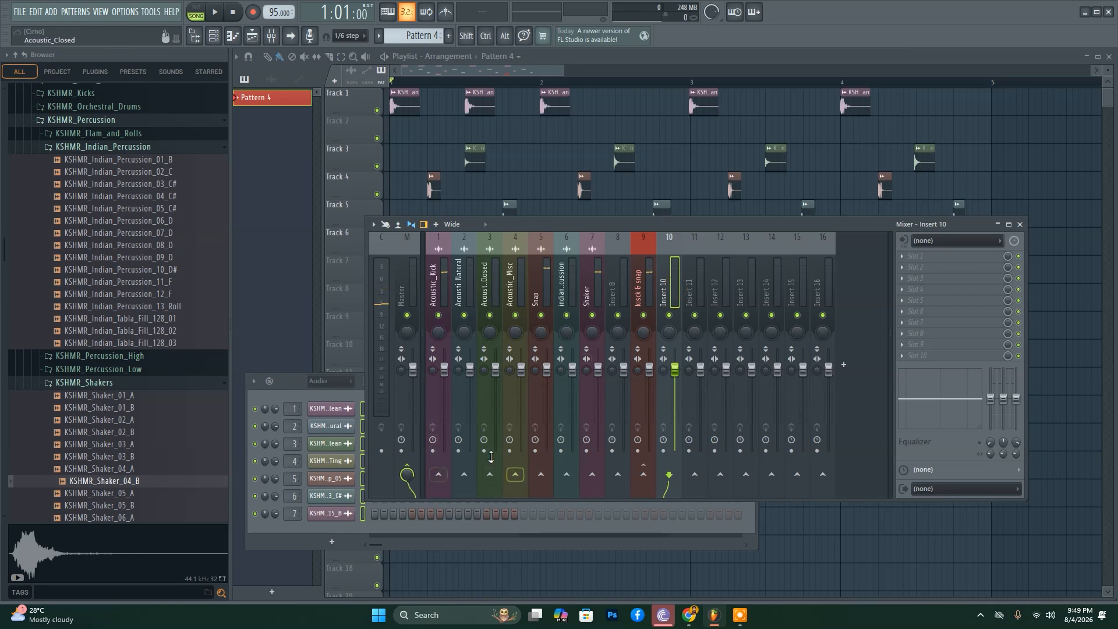
click(439, 267)
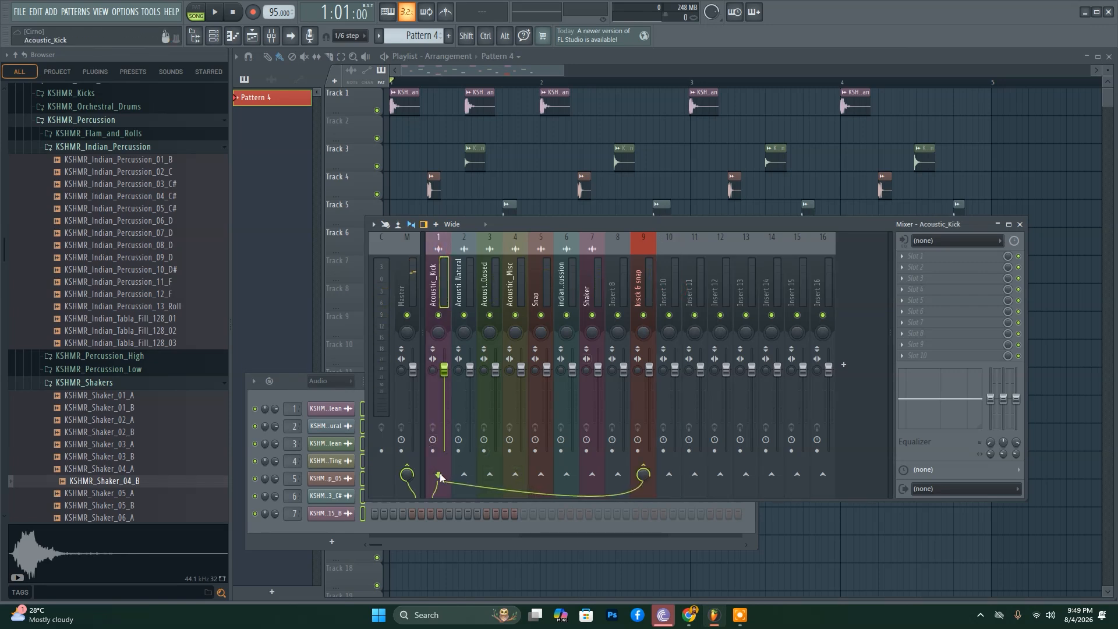
click(669, 475)
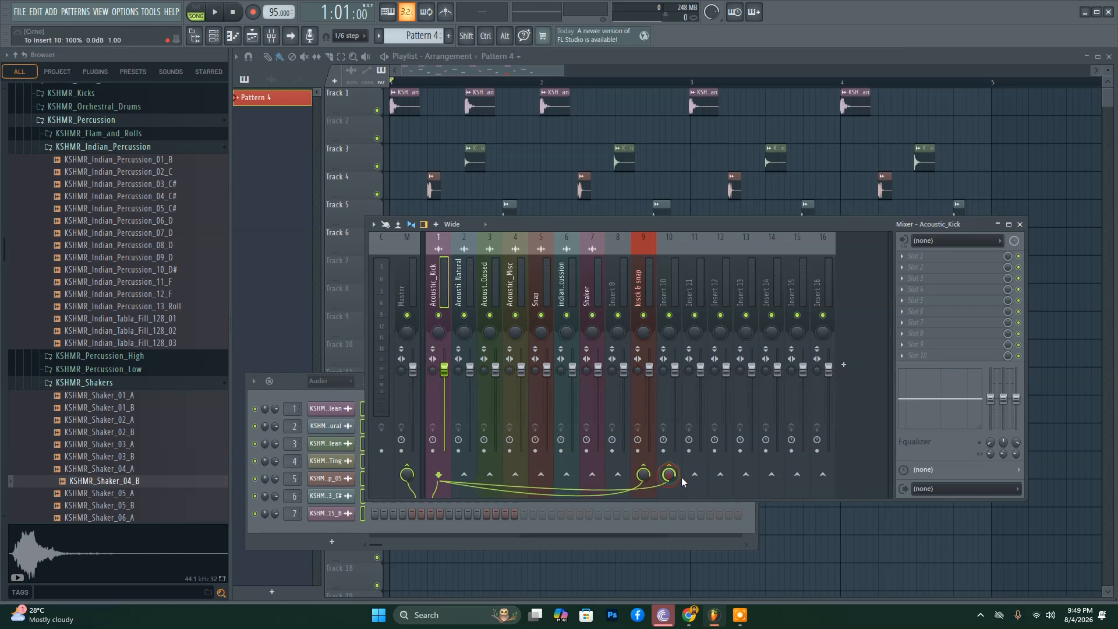
key(space)
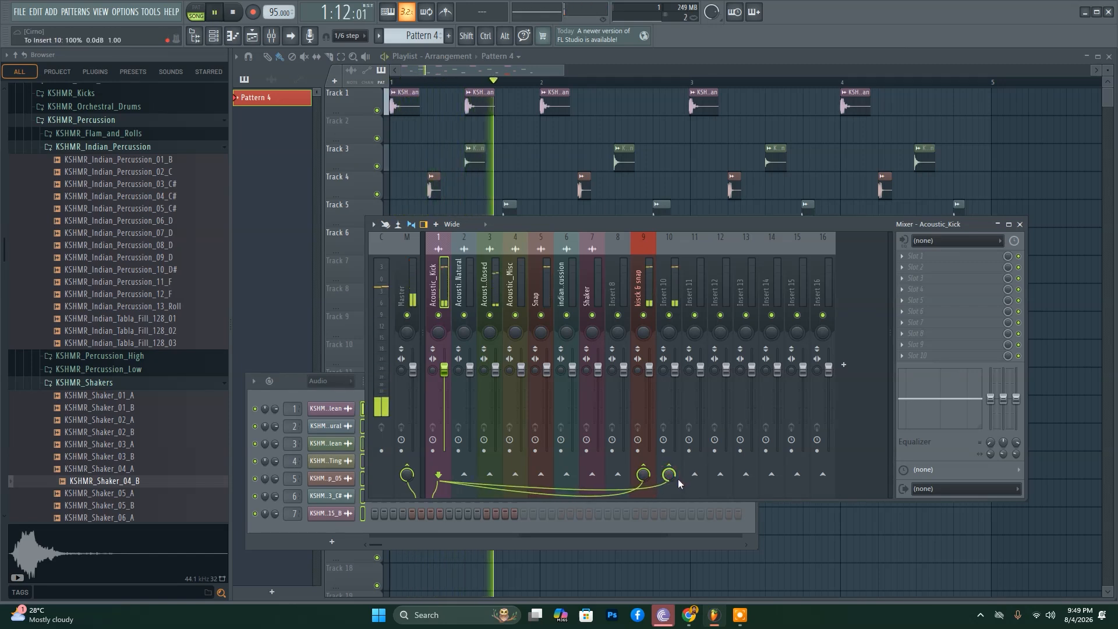
click(695, 475)
click(720, 475)
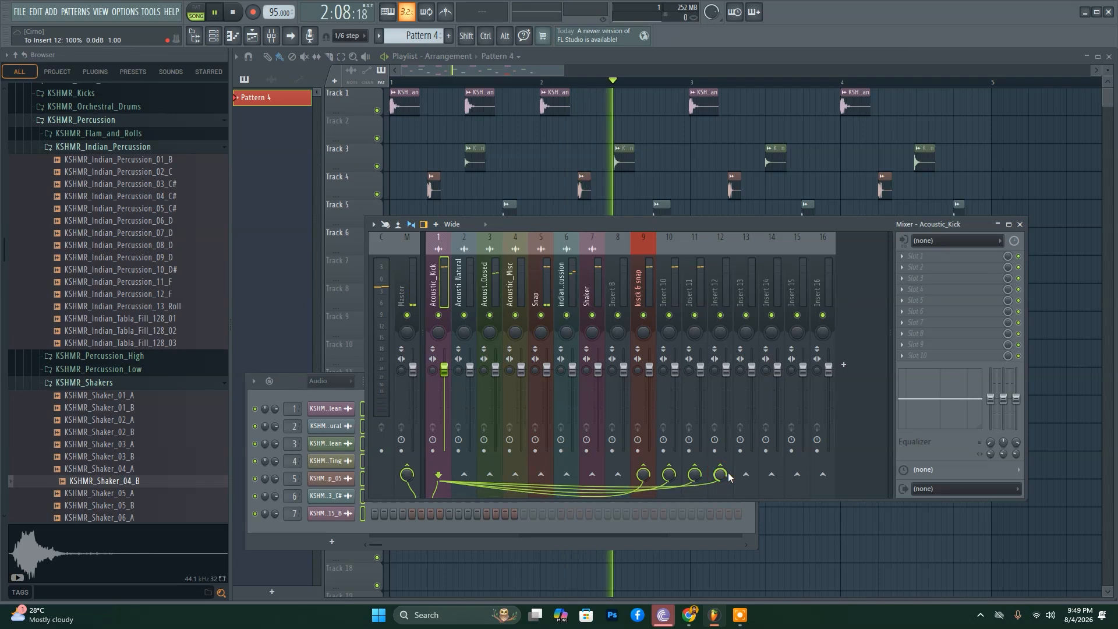
key(space)
- Remove the Acoustic_Kick sends to Insert 12, Insert 11, Insert 10 and kisck & snap
click(721, 475)
click(694, 474)
click(669, 474)
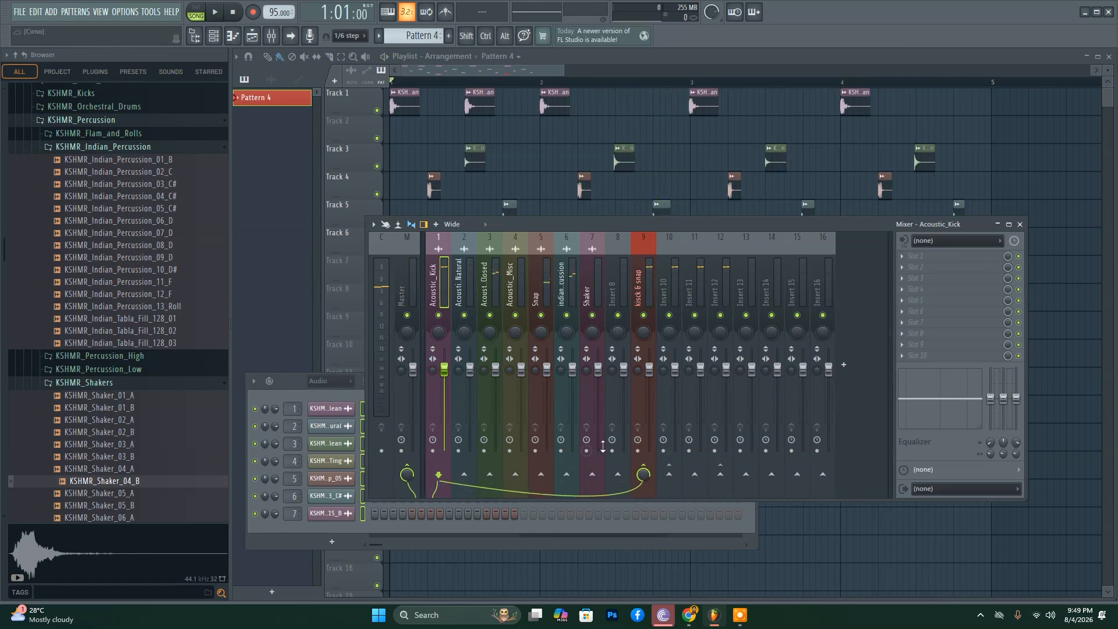
click(645, 473)
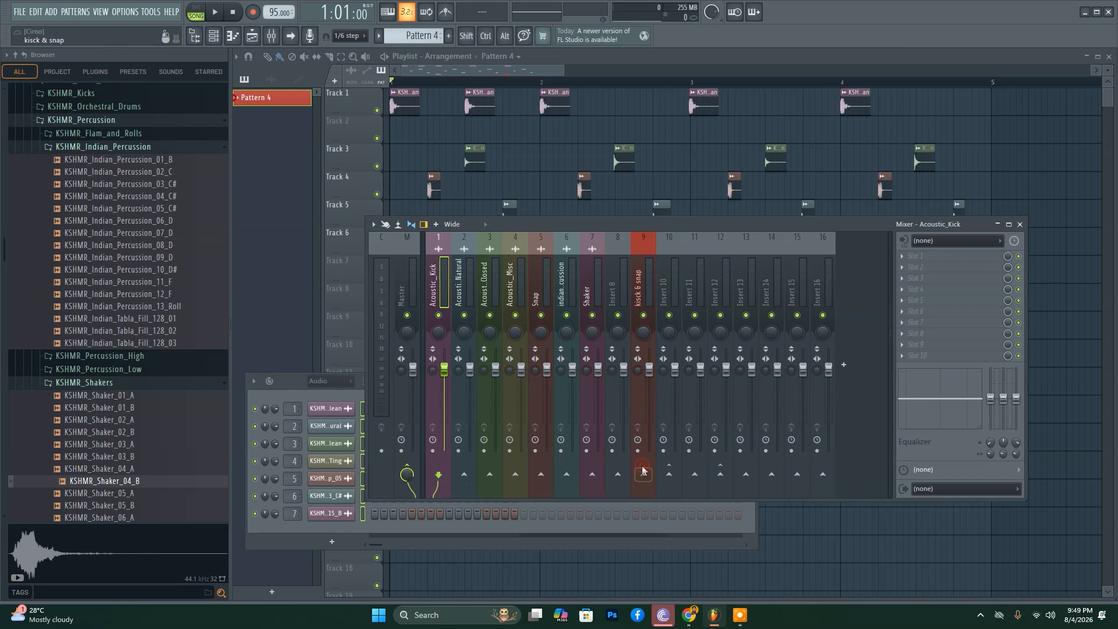
- Disconnect Acoustic_Kick from the Master, play the loop, and briefly try a send to Acoustic_Kick_Natural
click(408, 472)
key(space)
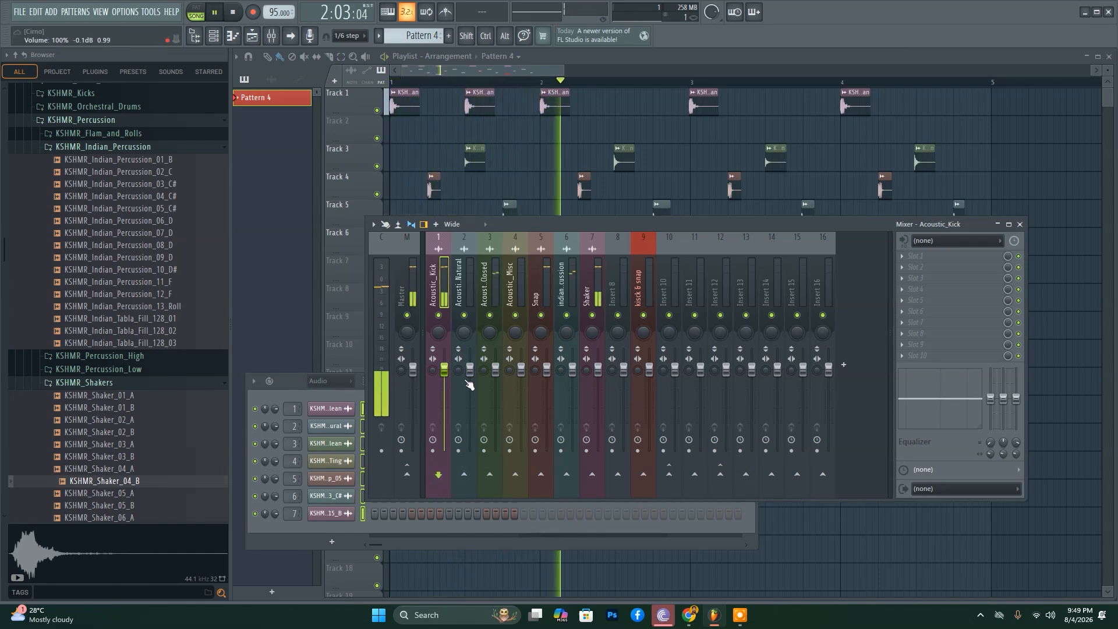
key(space)
click(465, 477)
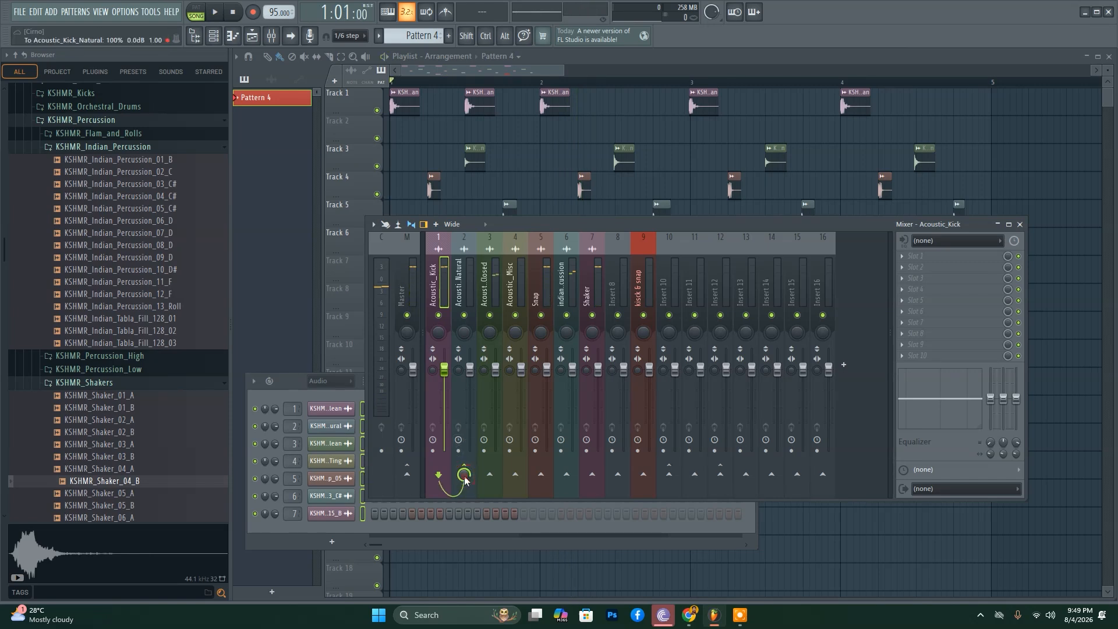
click(465, 475)
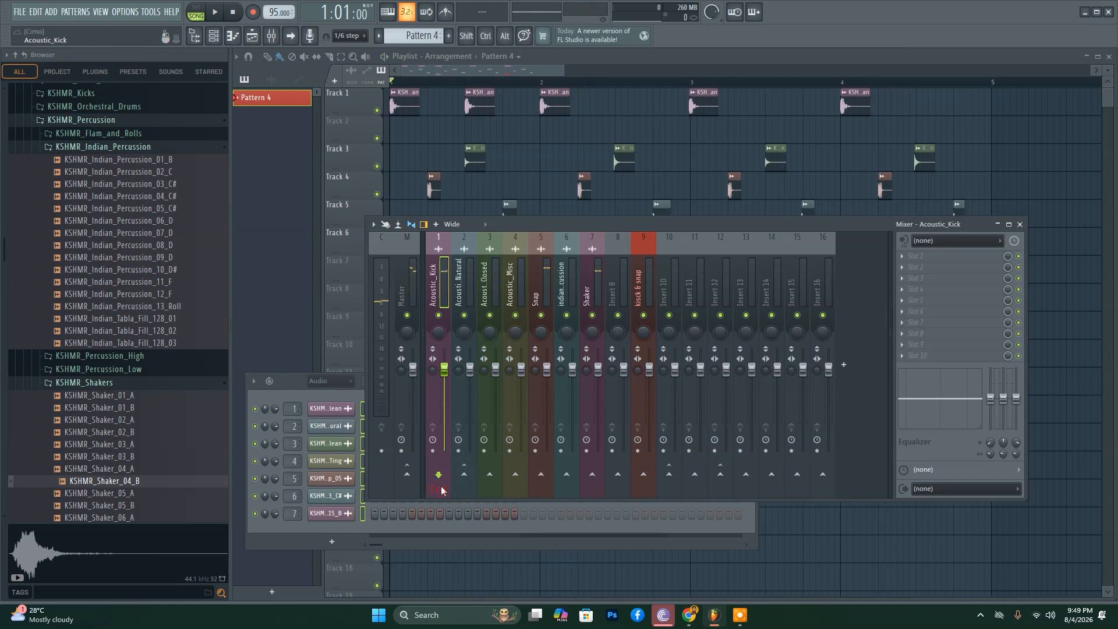
- Disconnect Acoustic_Kick_Natural, Acoustic_Misc, indian_Percussion, Snap and Shaker from the Master, and play the loop as a check
click(456, 271)
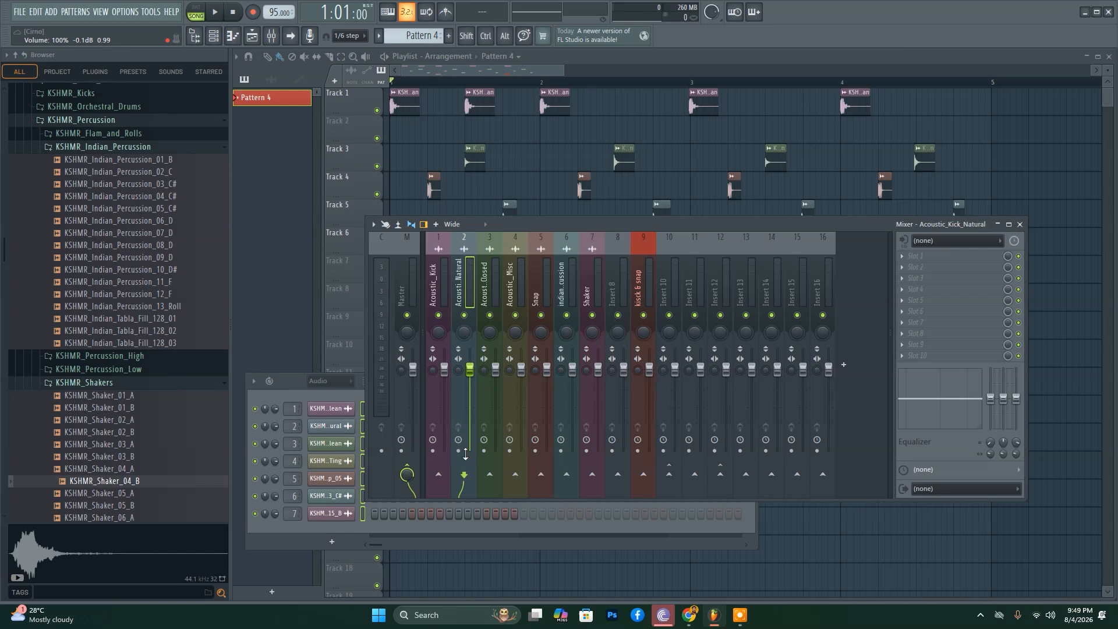
click(519, 251)
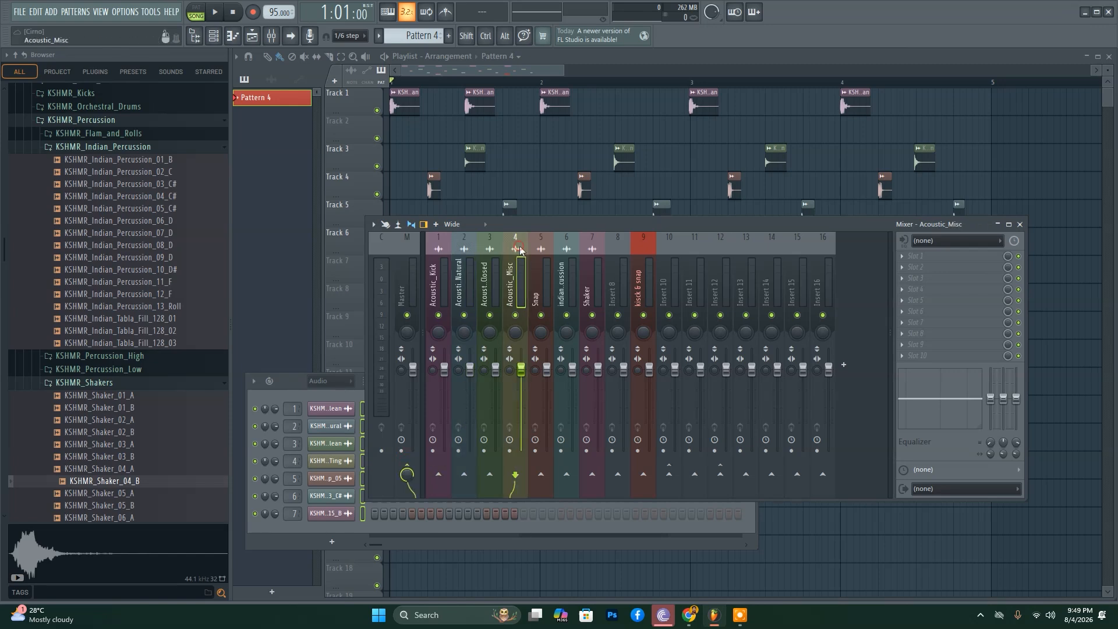
click(563, 250)
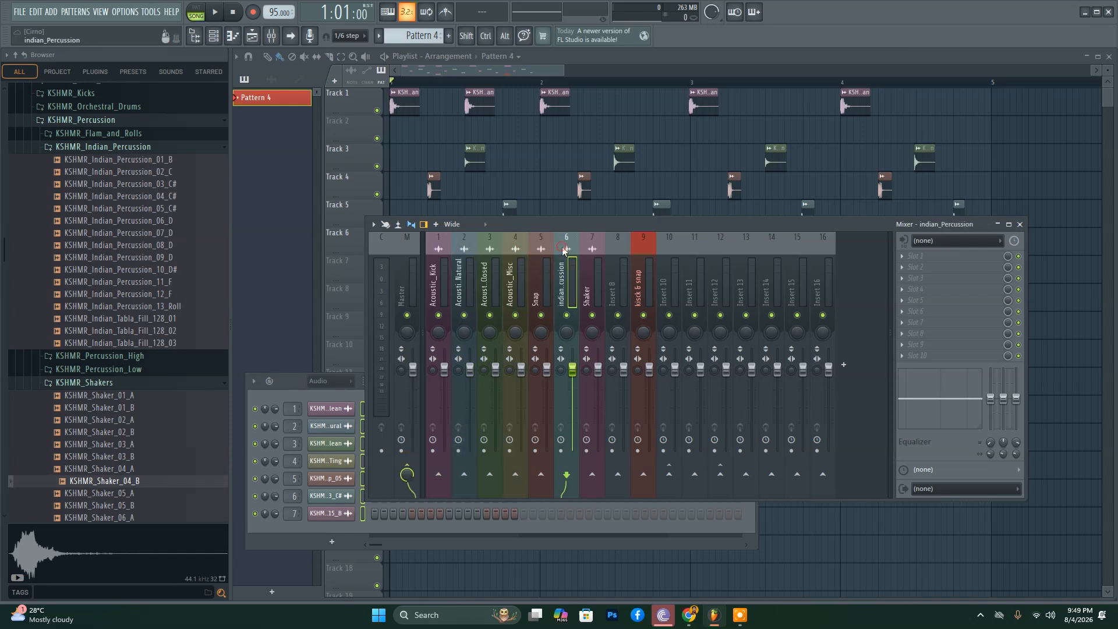
click(543, 250)
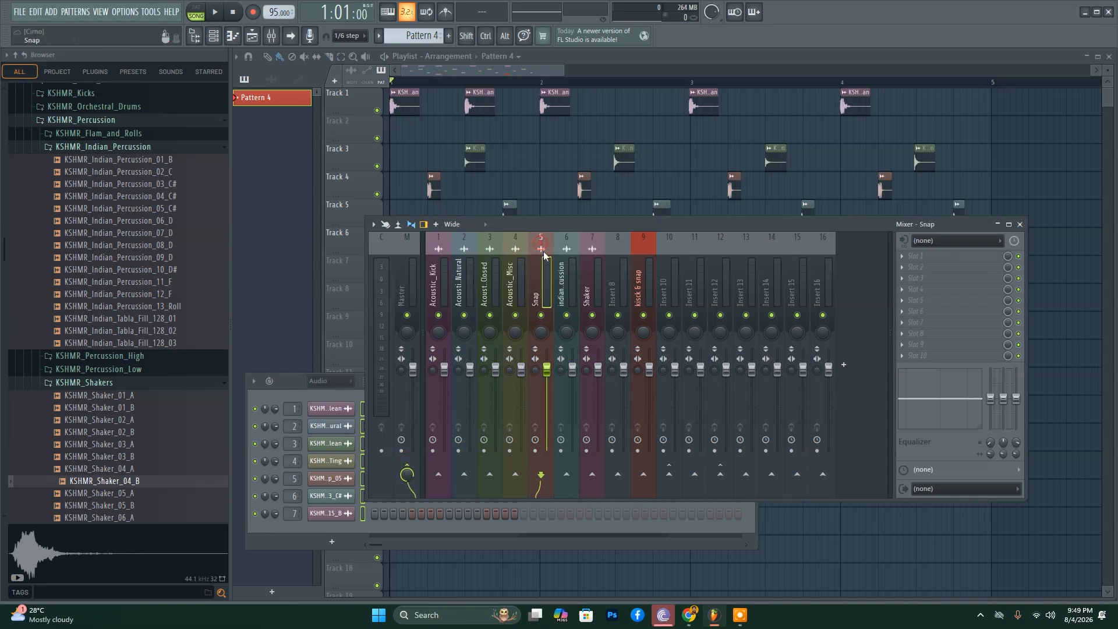
click(576, 250)
click(592, 249)
key(space)
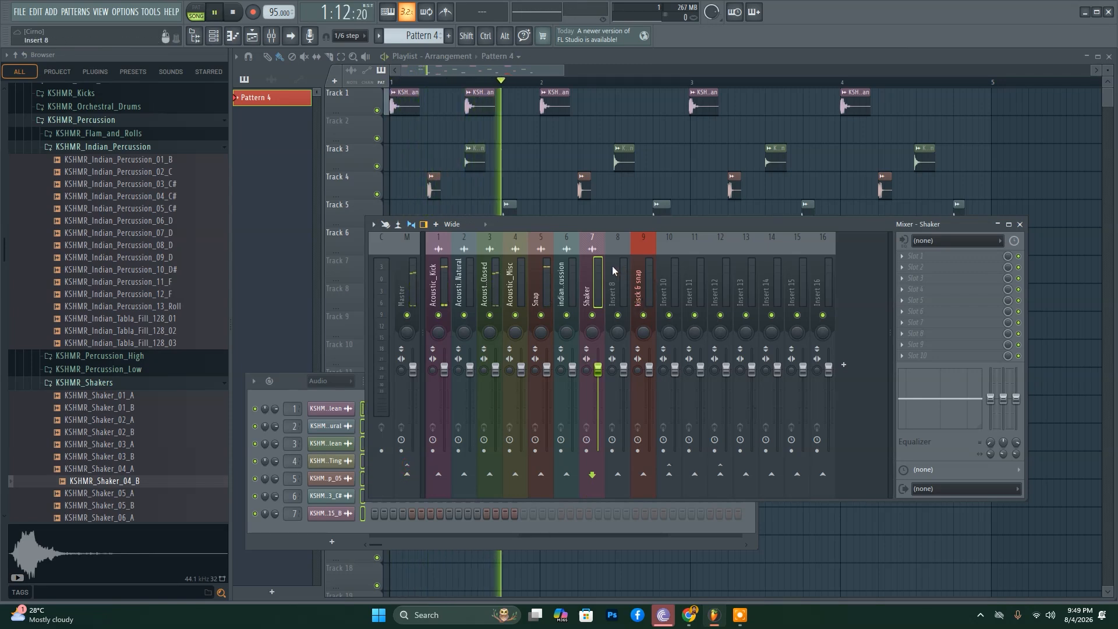
key(space)
- Check the routing of tracks 6 to 3, disconnect Acoustic_Closed from the Master, and play the loop
click(565, 296)
click(539, 298)
click(511, 287)
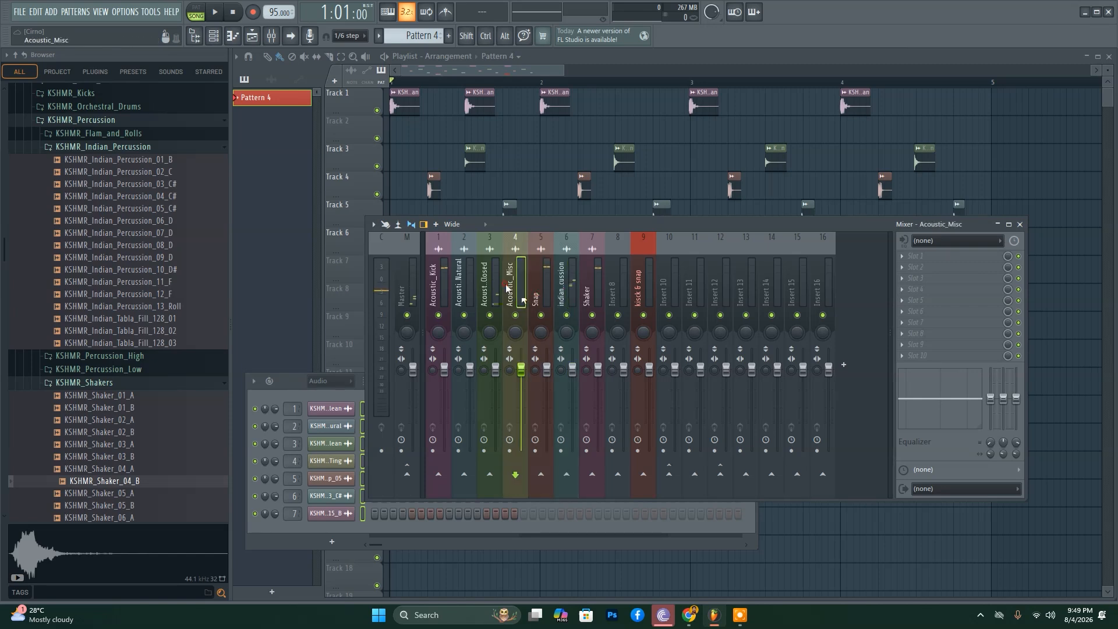
click(486, 270)
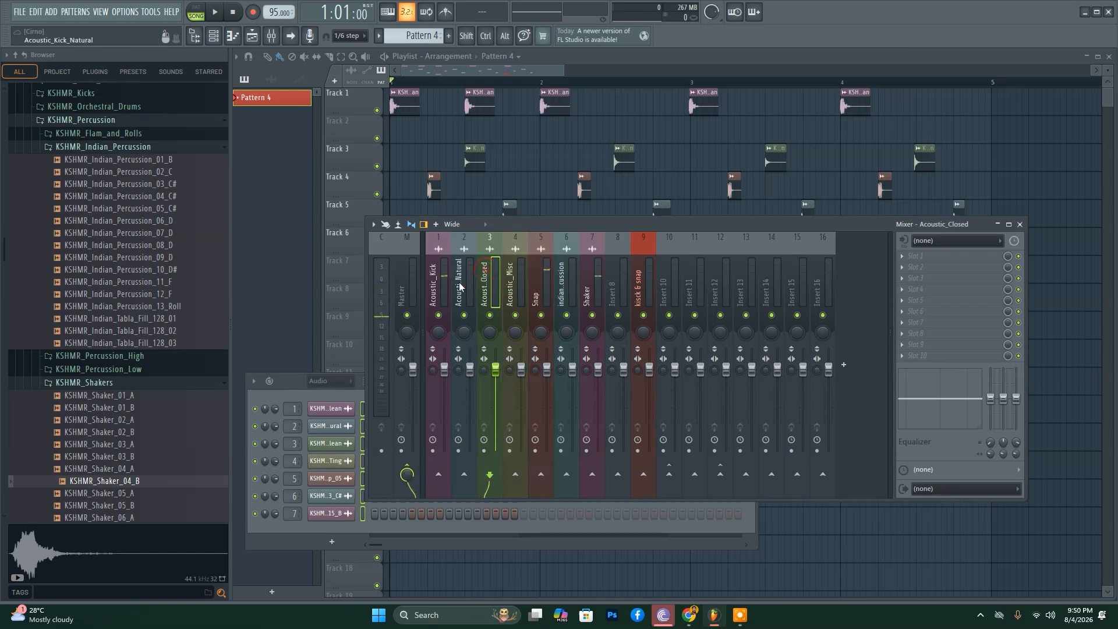
click(410, 470)
key(space)
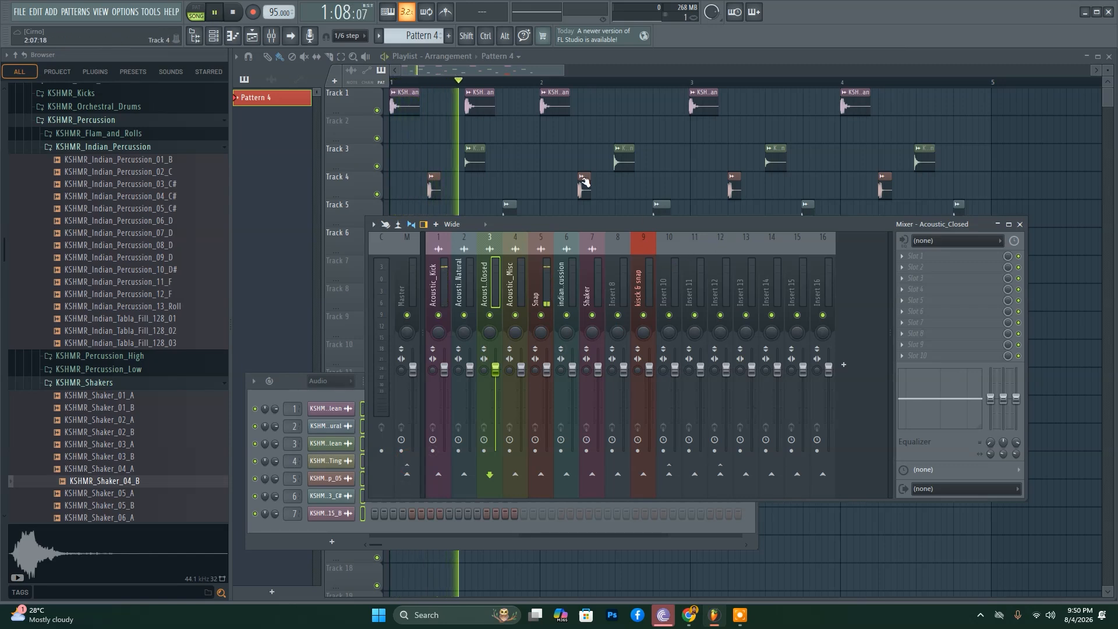
key(space)
- Route Acoustic_Kick and Acoustic_Kick_Natural to the kisck & snap track, playing the loop to check the kick's routing
click(434, 321)
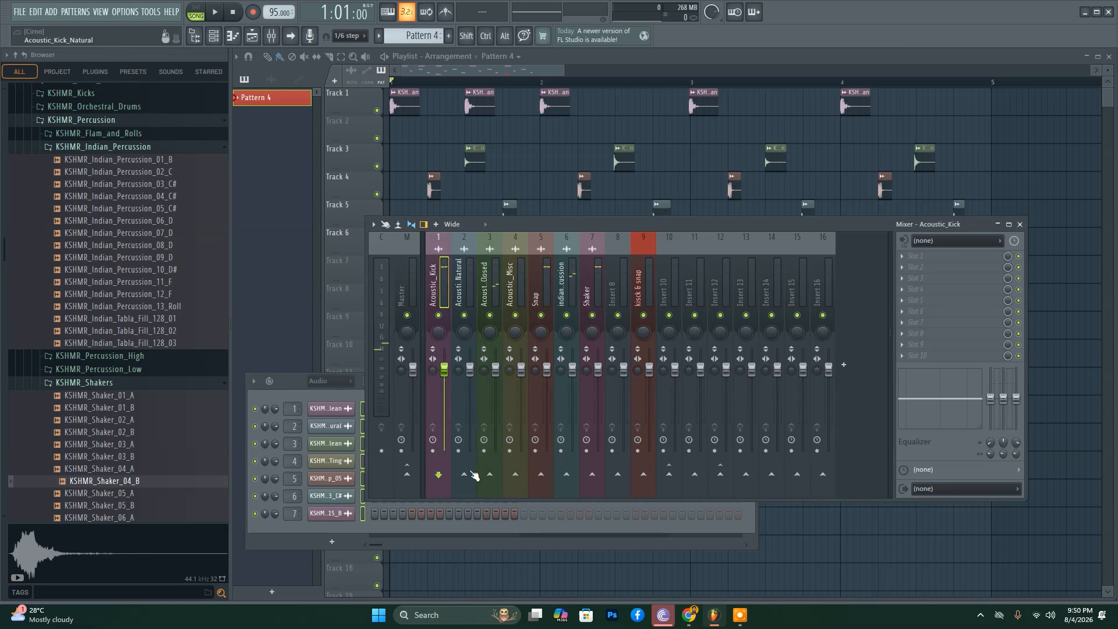
click(643, 475)
key(space)
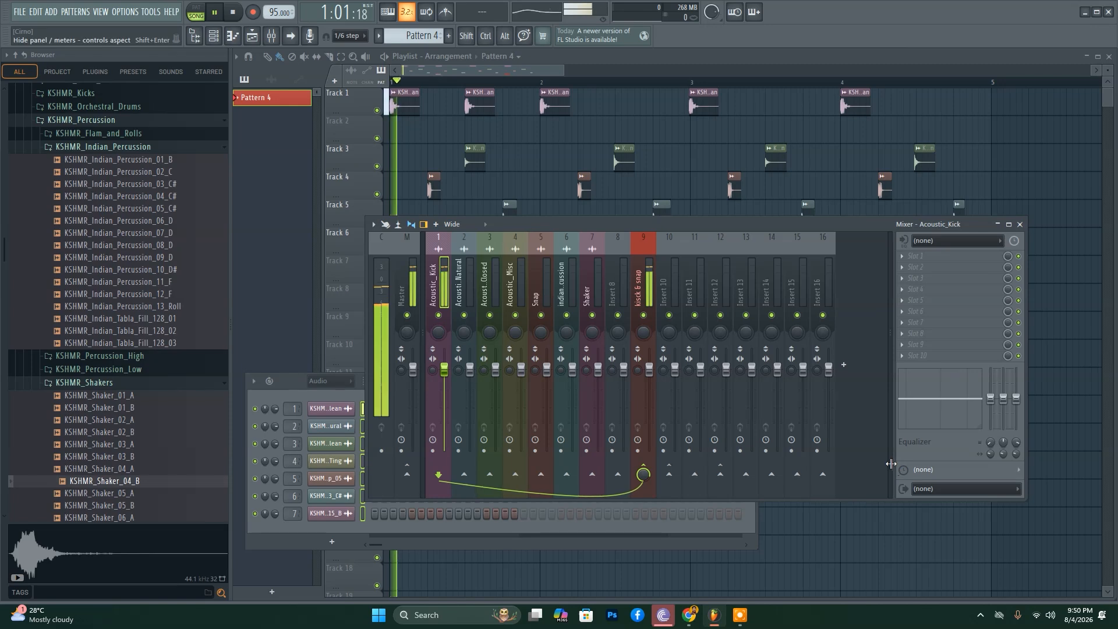
key(space)
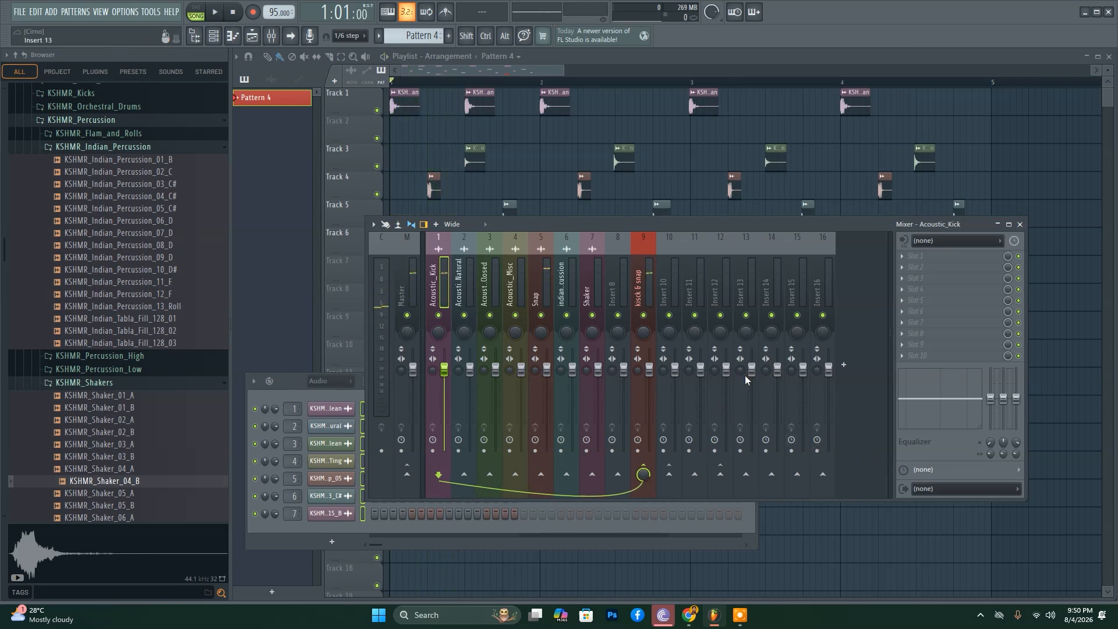
click(474, 454)
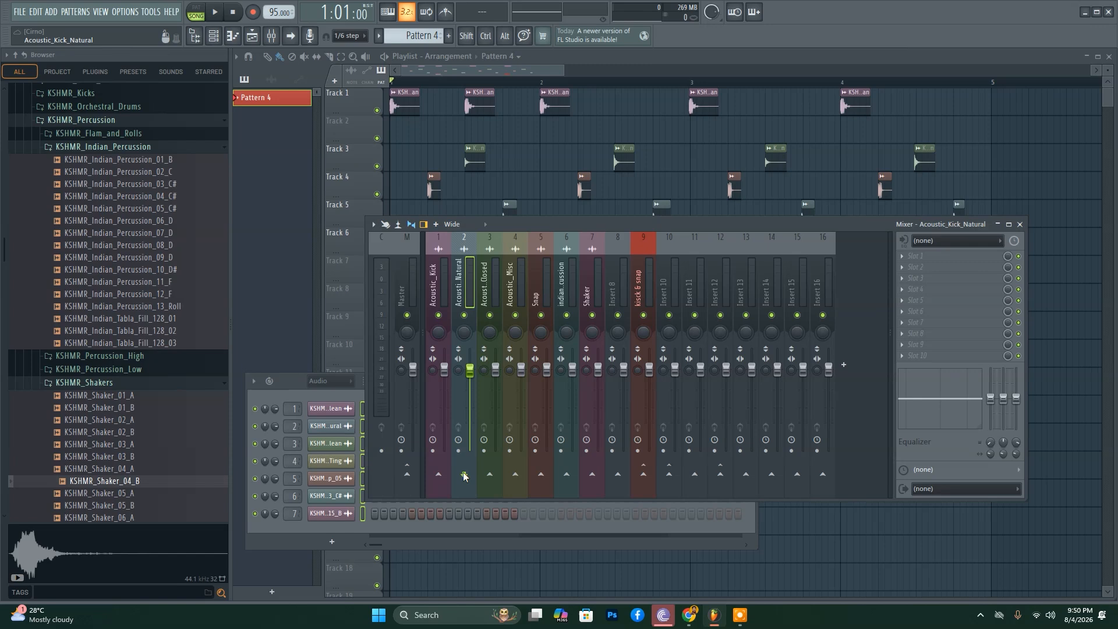
click(644, 477)
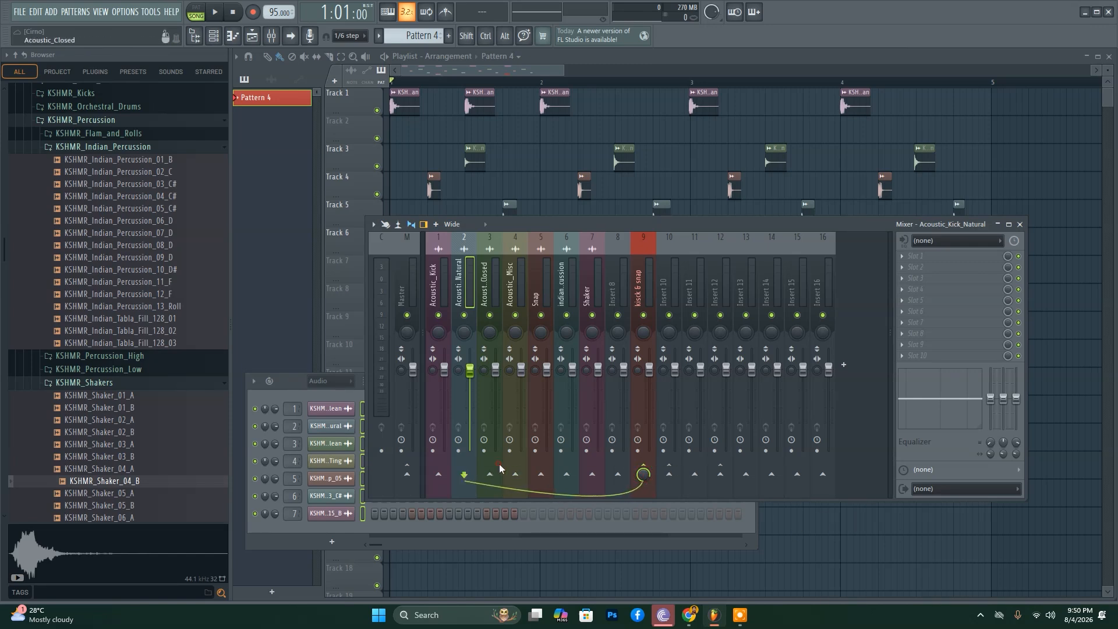
- Route Acoustic_Closed, Acoustic_Misc and Snap to the kisck & snap track, playing the loop briefly to check the routing
click(492, 333)
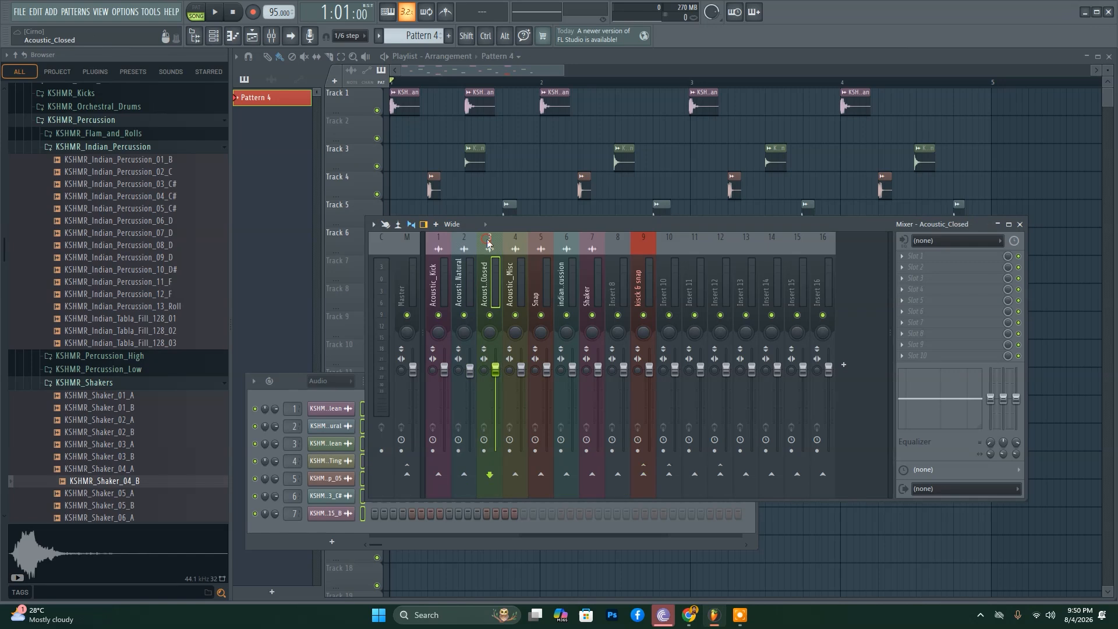
click(643, 475)
key(space)
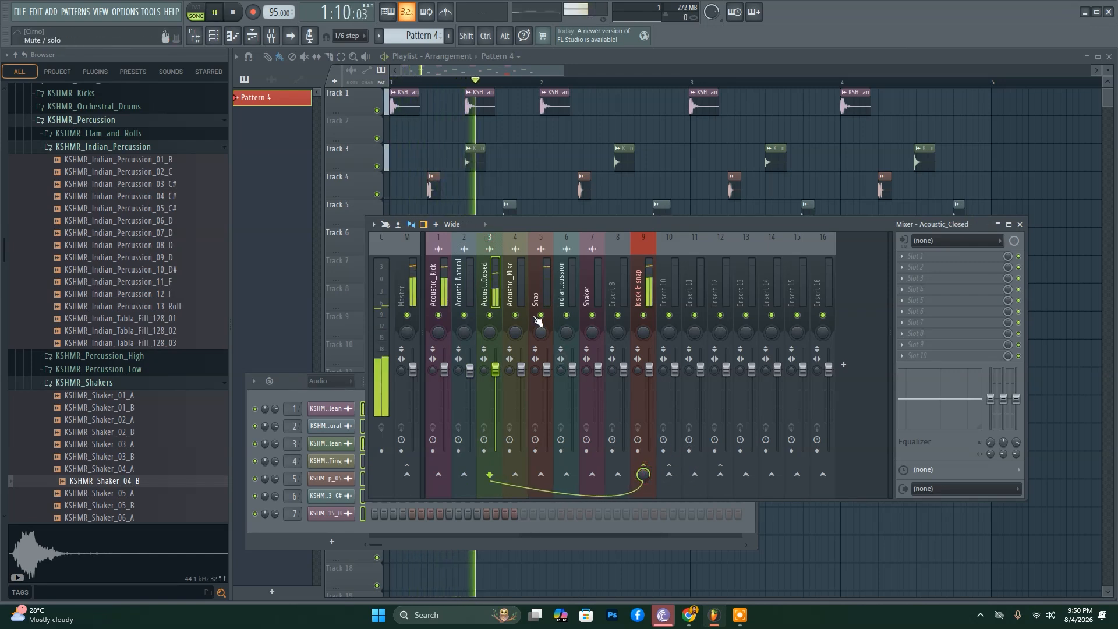
click(517, 300)
key(space)
click(643, 475)
click(536, 298)
click(643, 474)
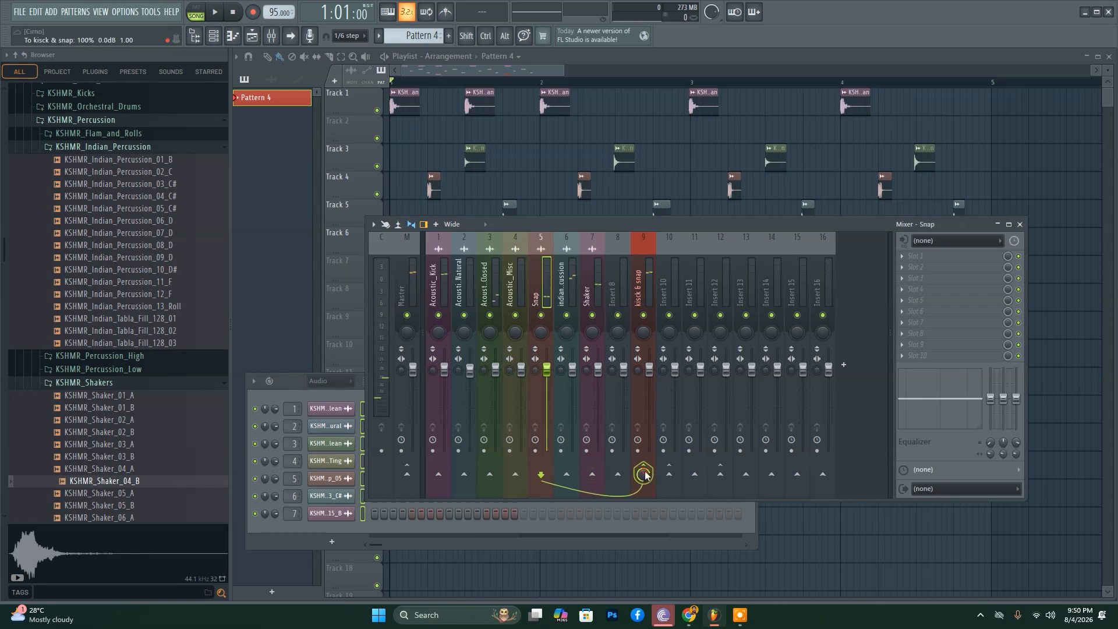
- Route indian_Percussion and Shaker to the kisck & snap track
click(563, 285)
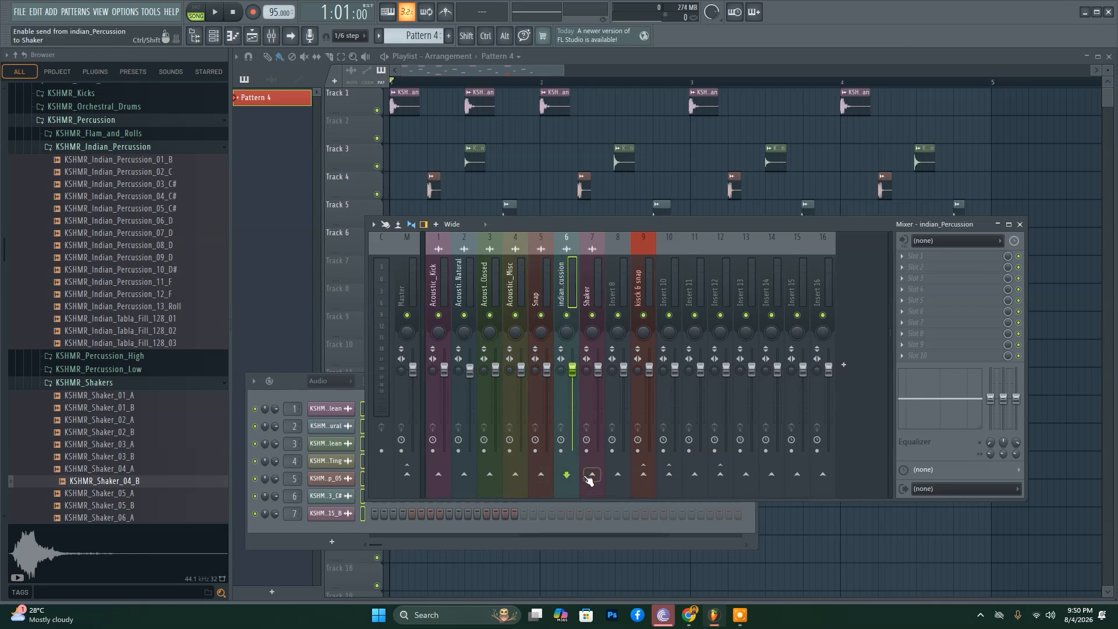
click(642, 475)
click(597, 292)
click(644, 475)
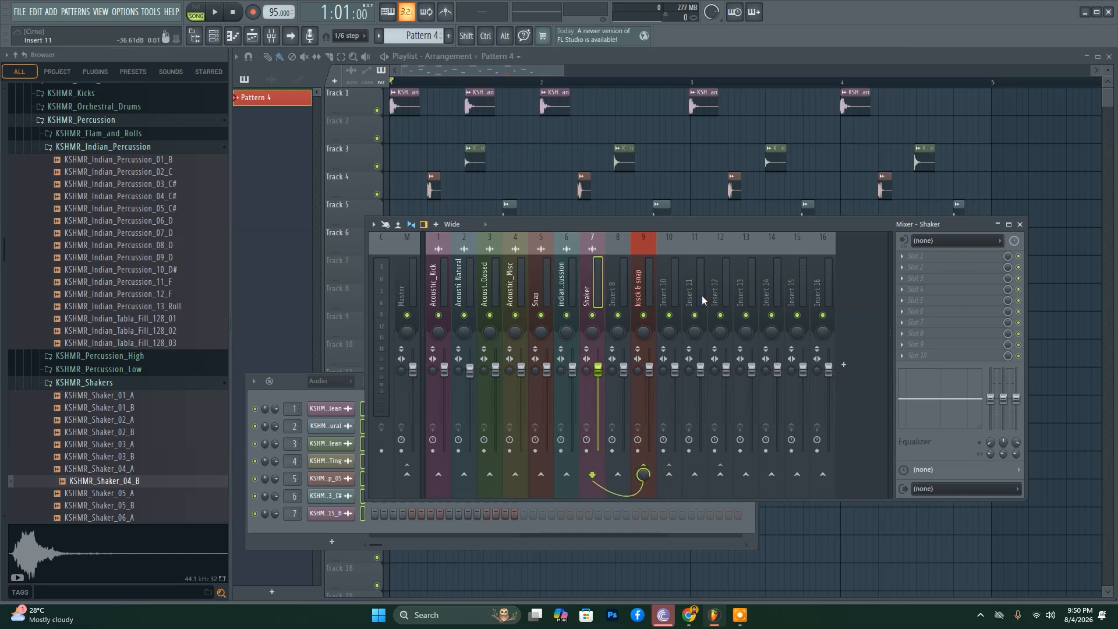
- Lower the kisck & snap track's volume while the loop plays, stop playback, and shift the mixer window slightly
key(space)
drag(650, 369, 649, 401)
key(space)
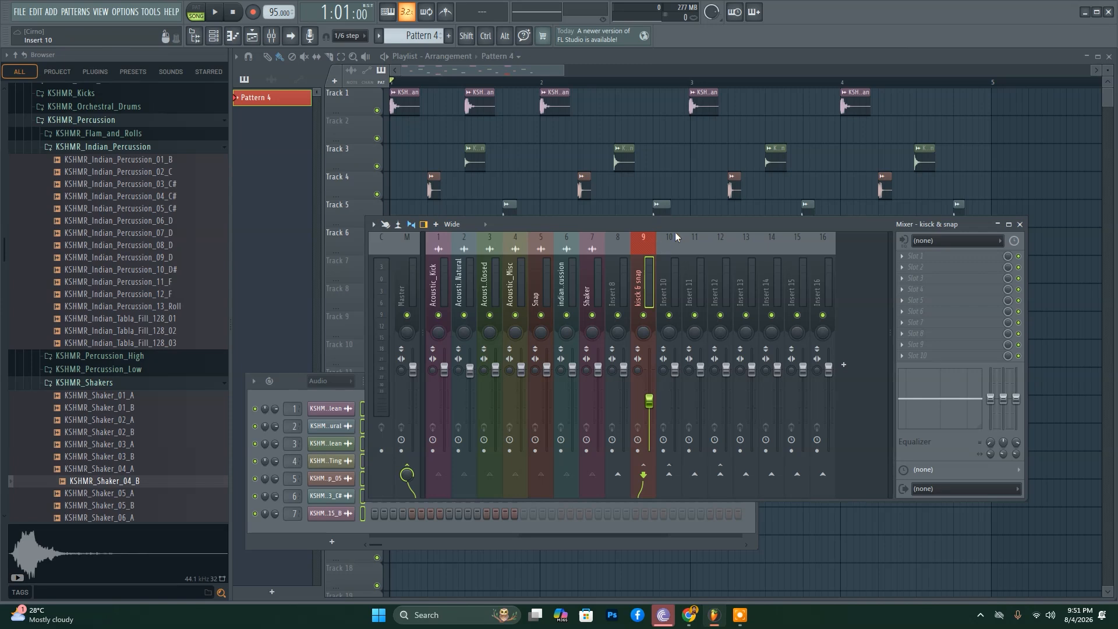
drag(684, 225, 689, 230)
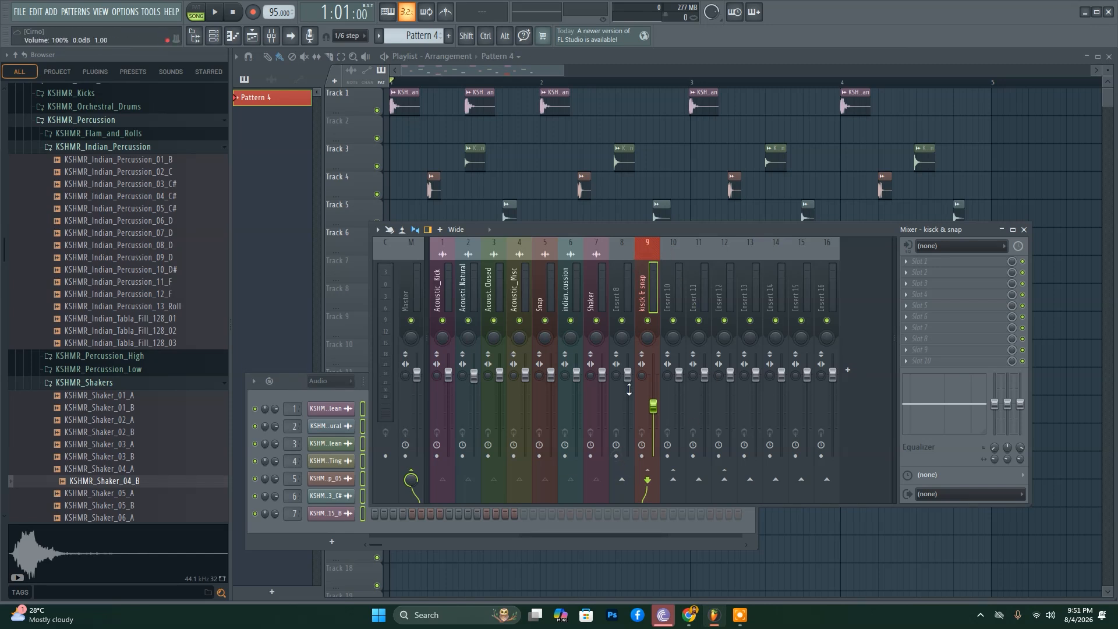
- Disconnect the kisck & snap track from the Master, play the loop as a check, and reconnect it
click(411, 479)
key(space)
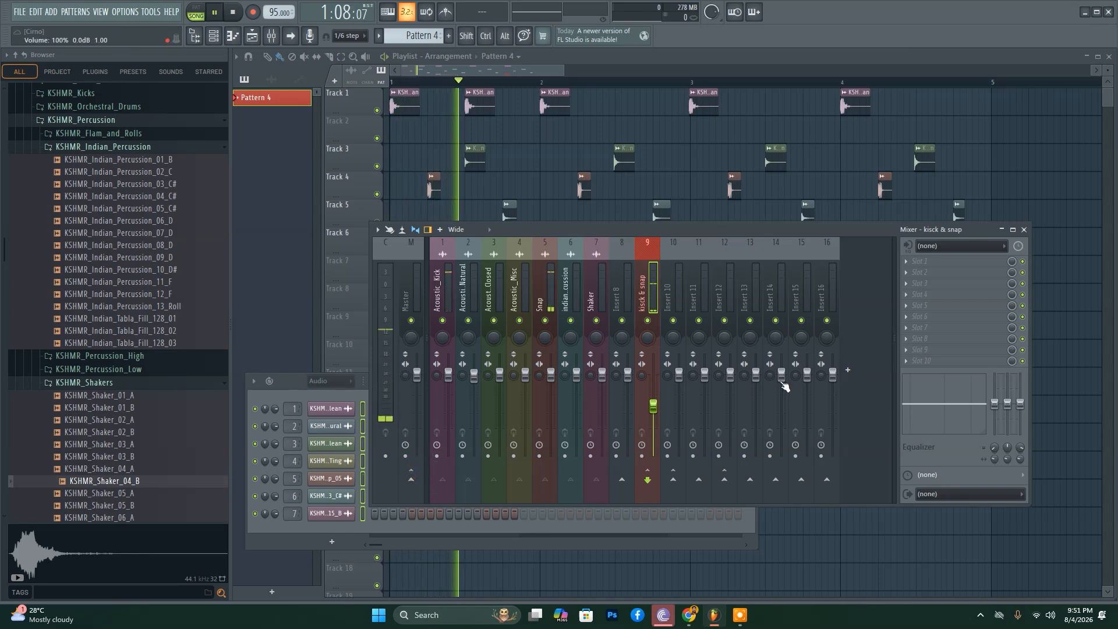
key(space)
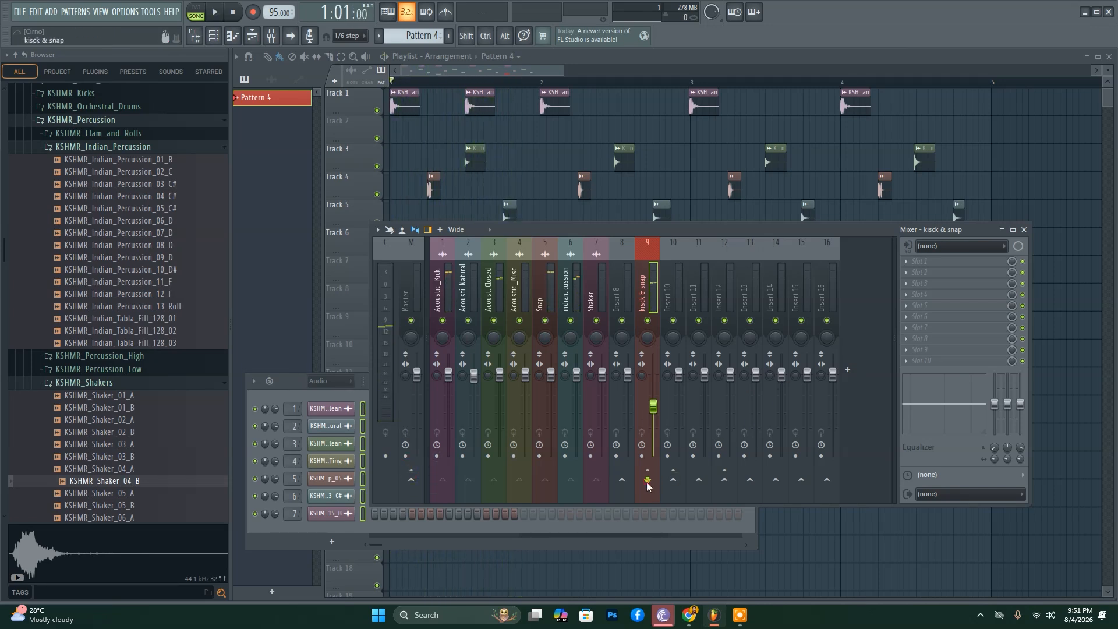
click(411, 479)
- While the loop plays, lower the individual volumes of tracks 1 to 6 and set Insert 8 to about 81%
key(space)
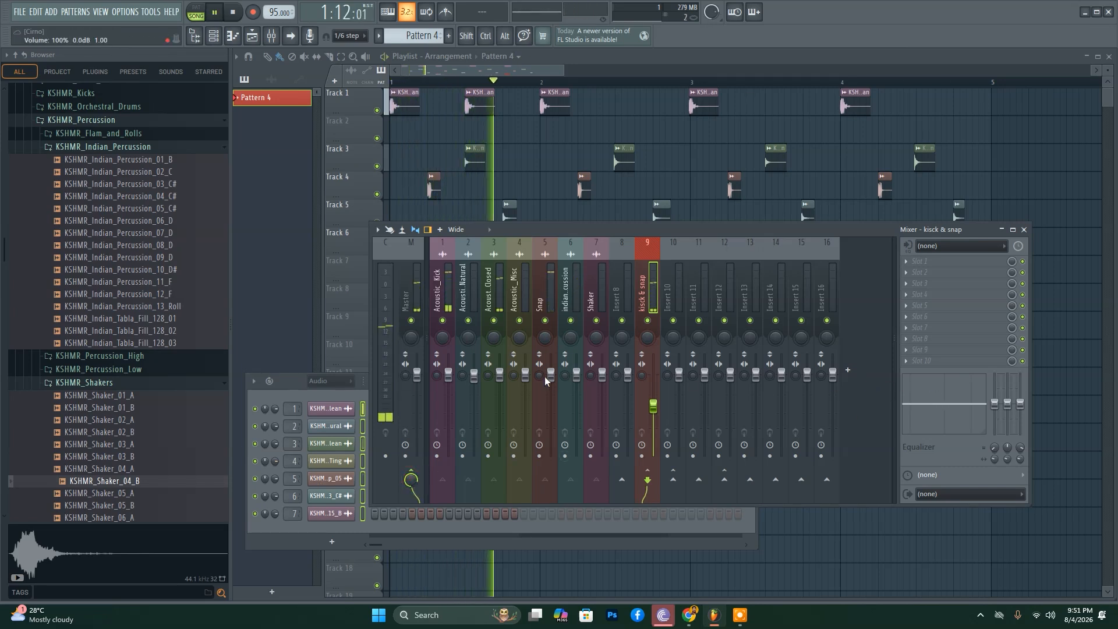
drag(576, 373, 577, 413)
drag(628, 373, 628, 392)
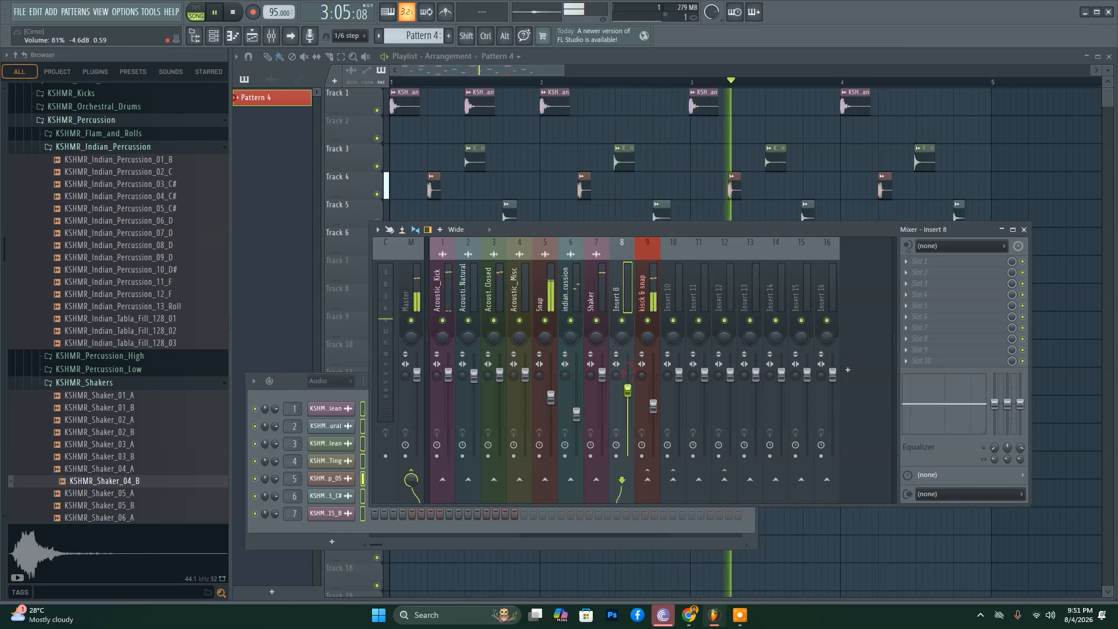
drag(526, 374, 447, 392)
- Raise the kisck & snap track's volume to about 98%, lower it again, and stop playback
drag(653, 407, 653, 375)
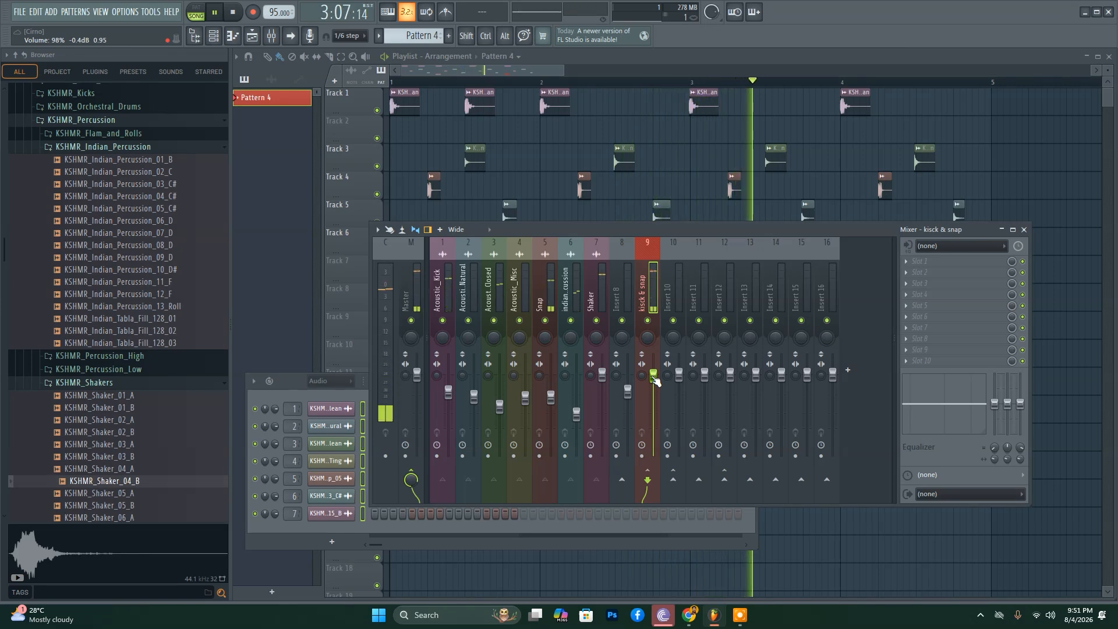
drag(653, 376, 657, 406)
key(space)
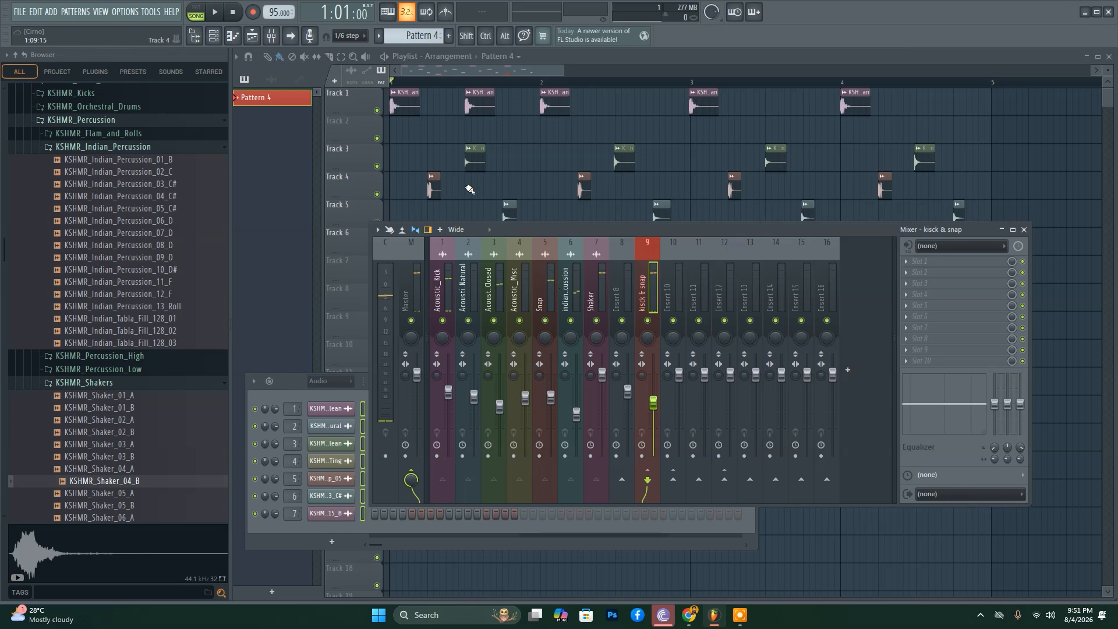